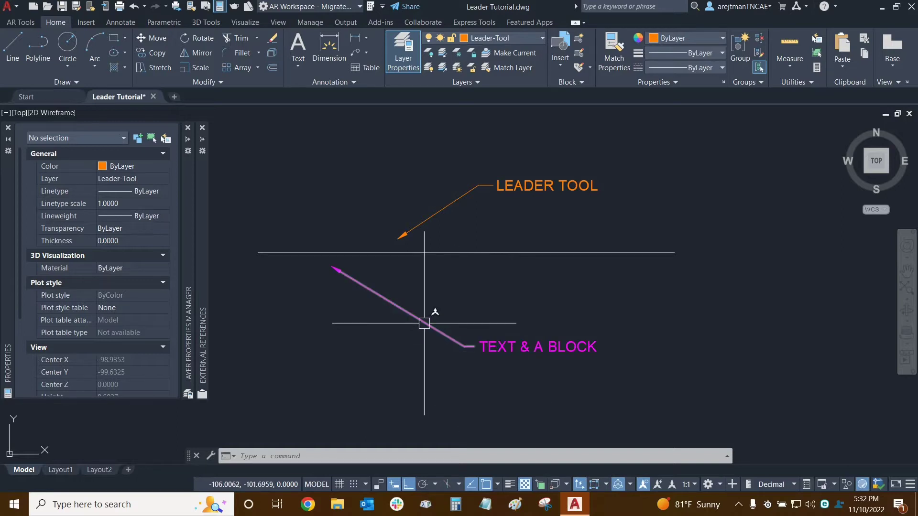
Step: Check the magenta leader line and its TEXT & A BLOCK text as separately selectable objects
click(424, 327)
key(Escape)
click(528, 344)
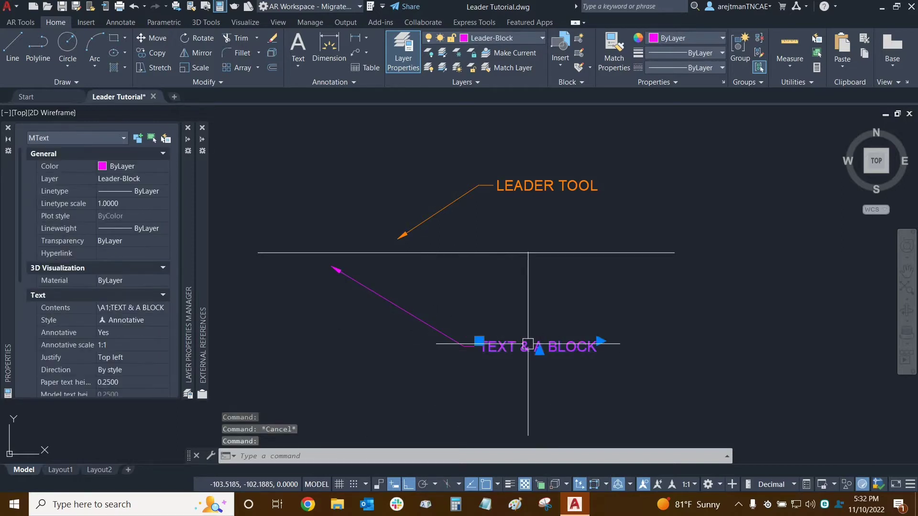
key(Escape)
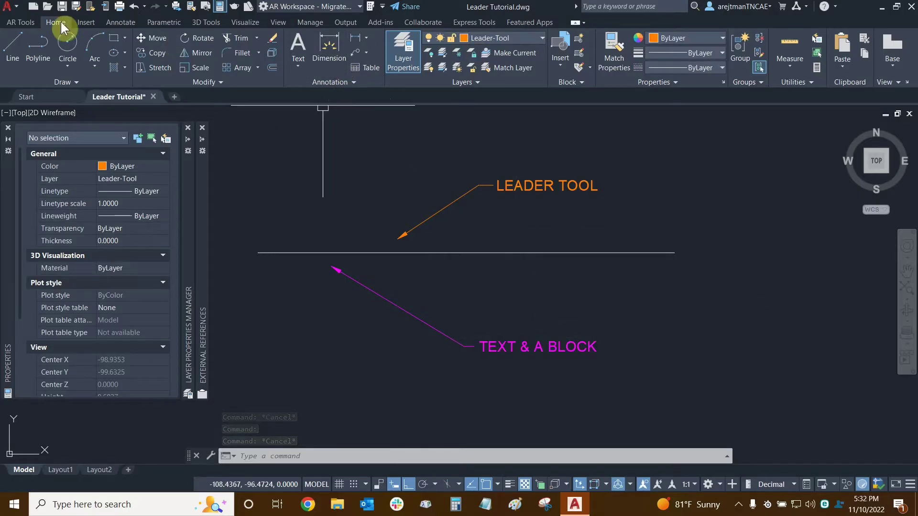
click(365, 53)
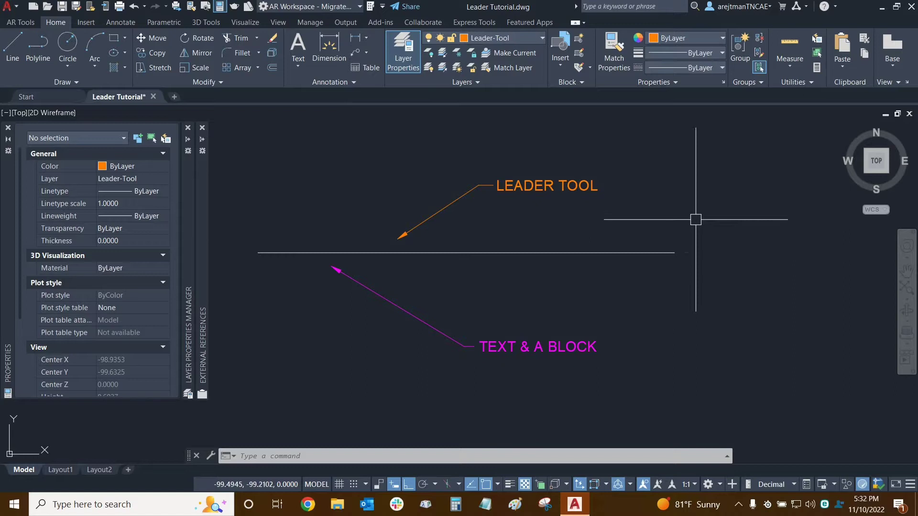
Step: Draw a leader with the LEADER command below the horizontal line's right end, with an angled segment and a 0.5 horizontal landing
text(LEAD)
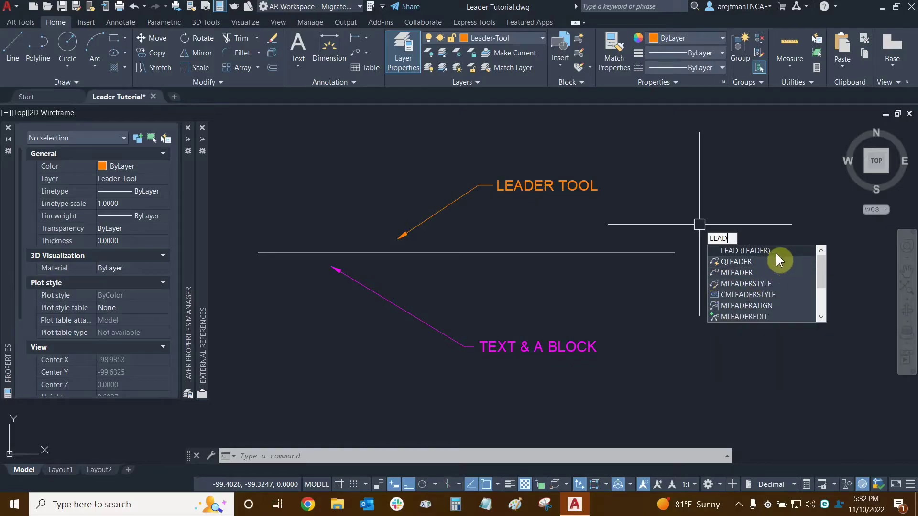
click(743, 251)
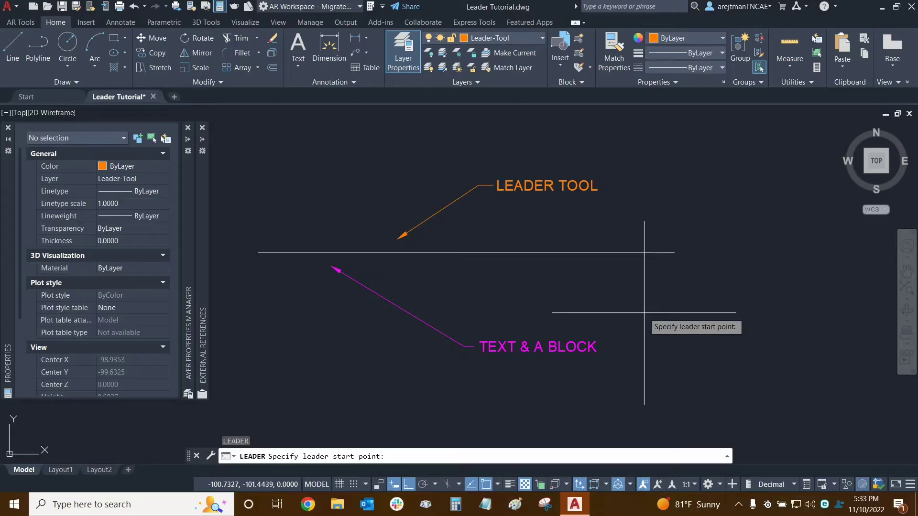
click(598, 267)
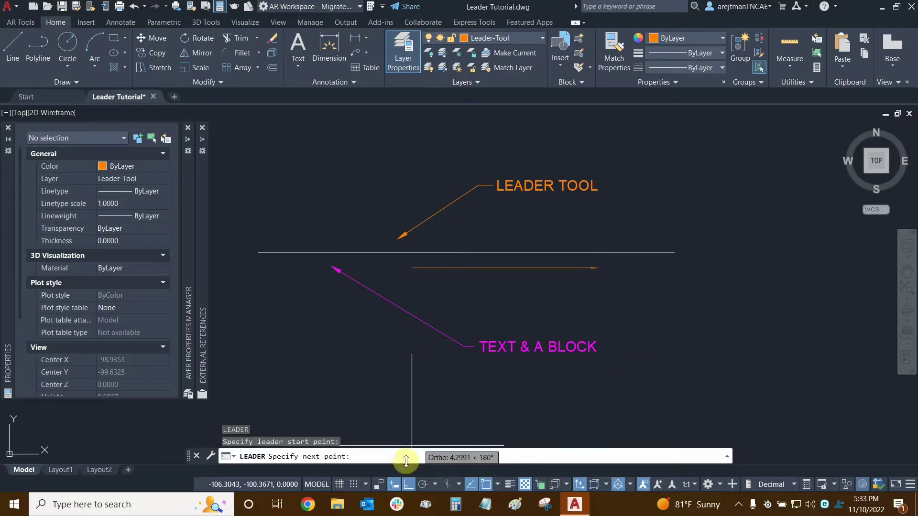
click(409, 486)
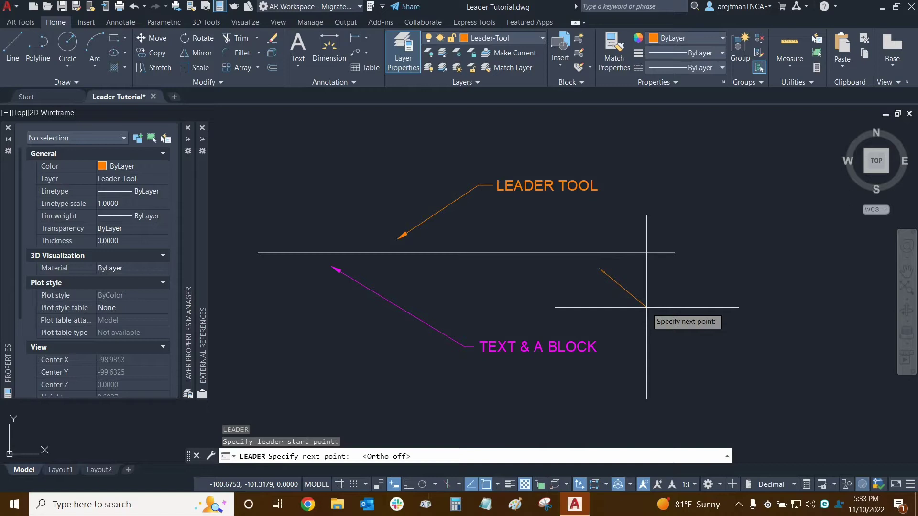
click(647, 308)
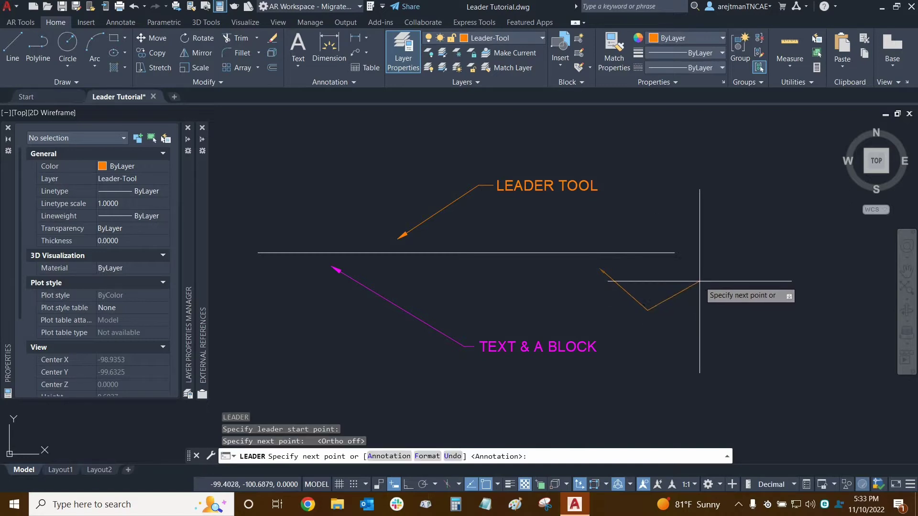
click(408, 484)
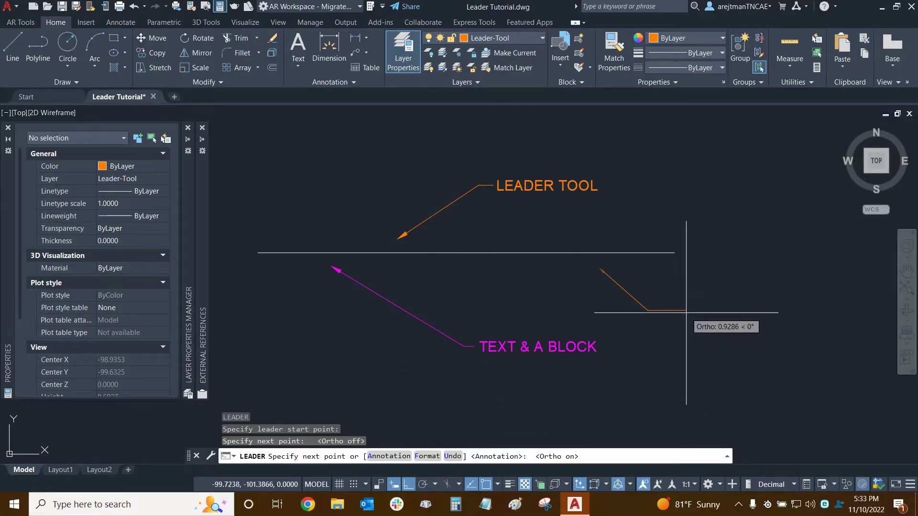
text(.5)
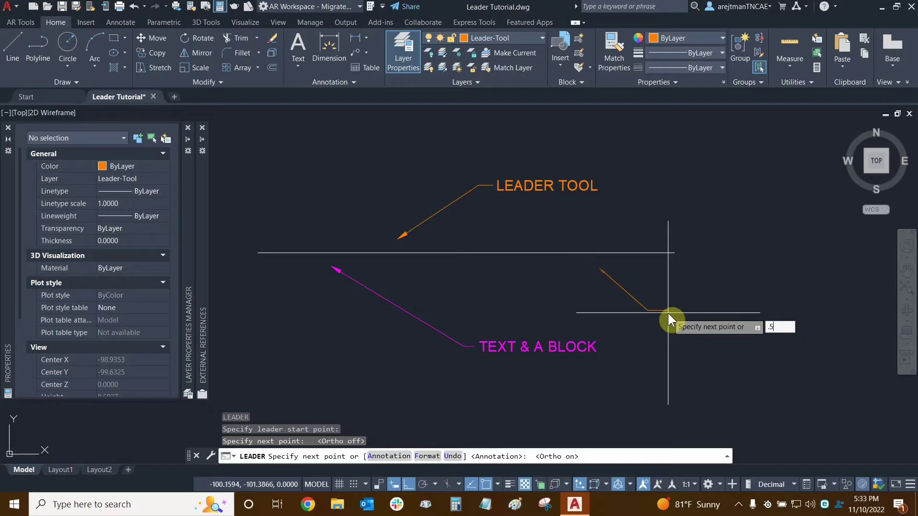
key(Return)
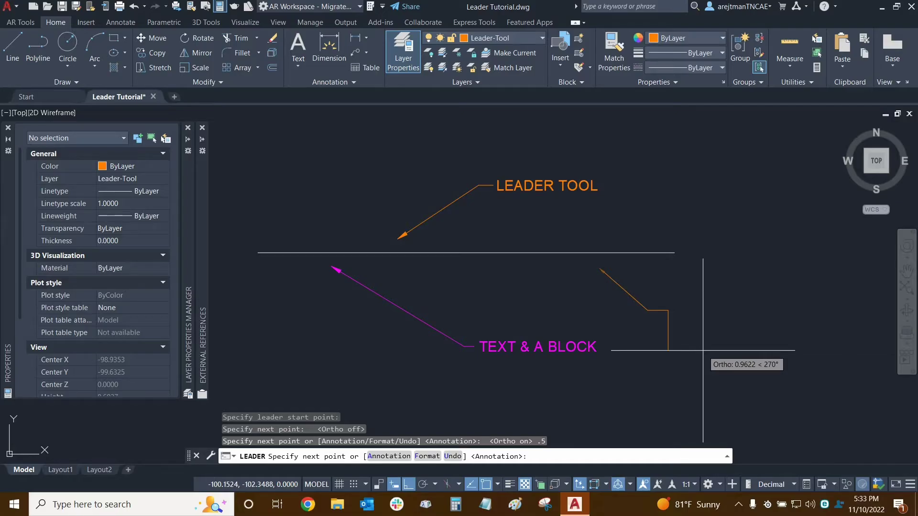
Step: Finish the leader with an Mtext annotation reading TYPE DATA
key(Return)
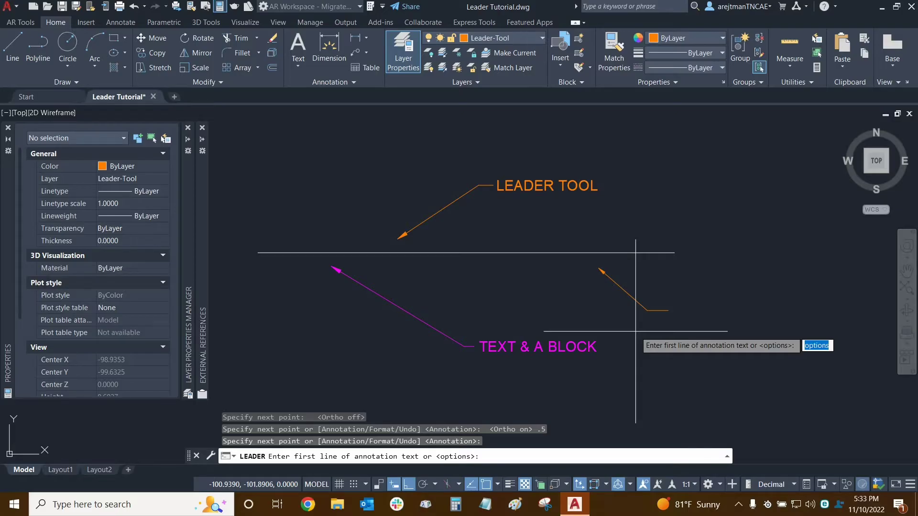
key(Return)
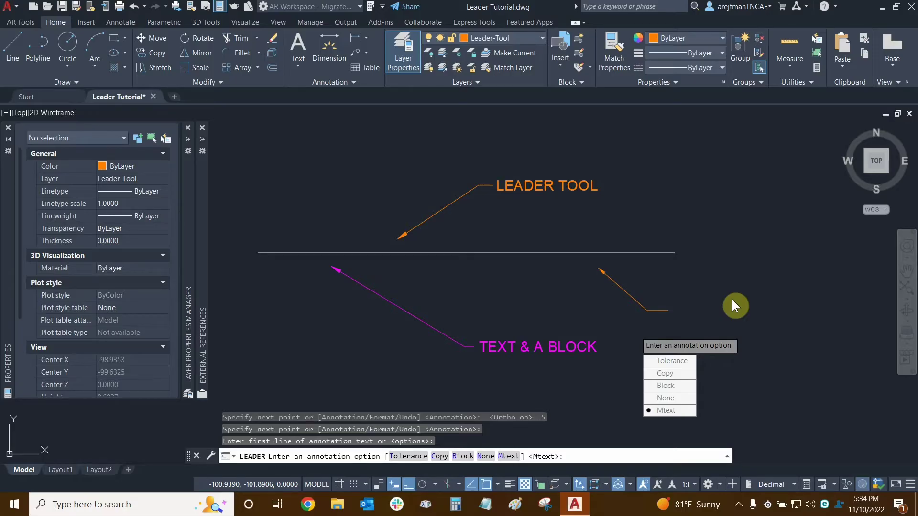
key(Return)
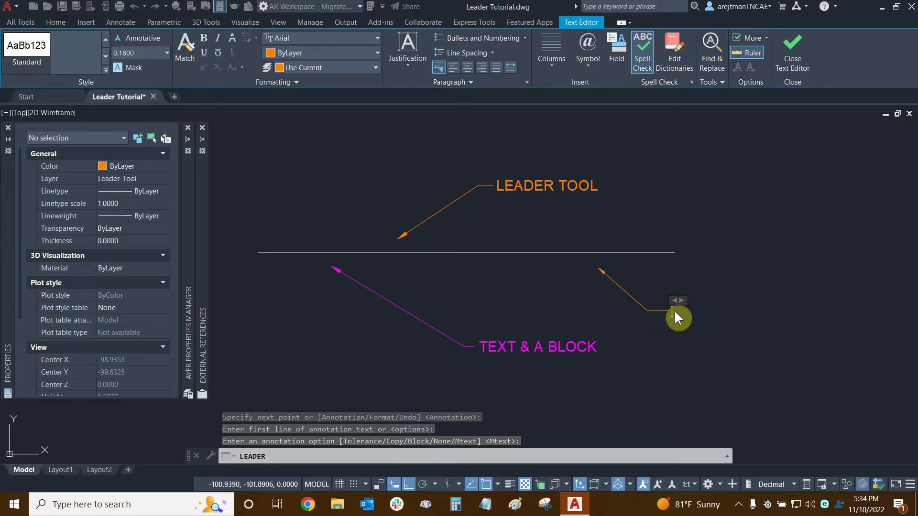
text(TYPE DATA)
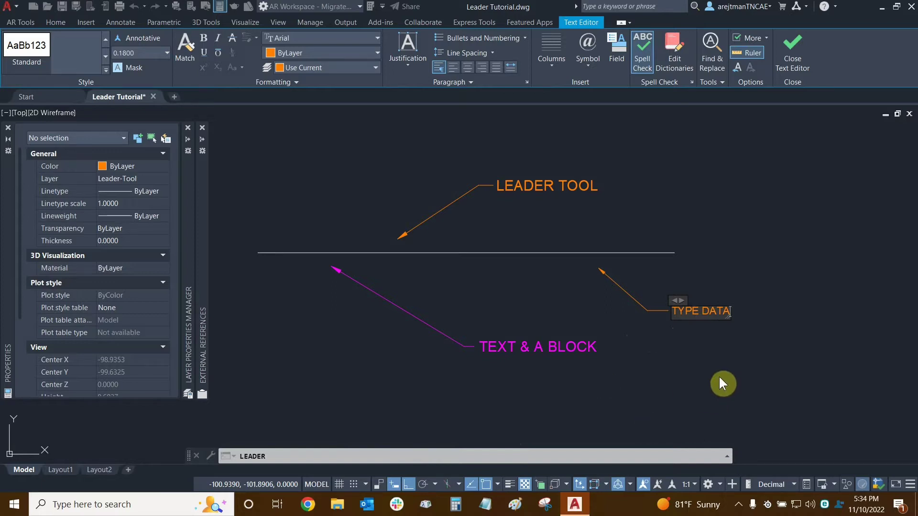
click(697, 381)
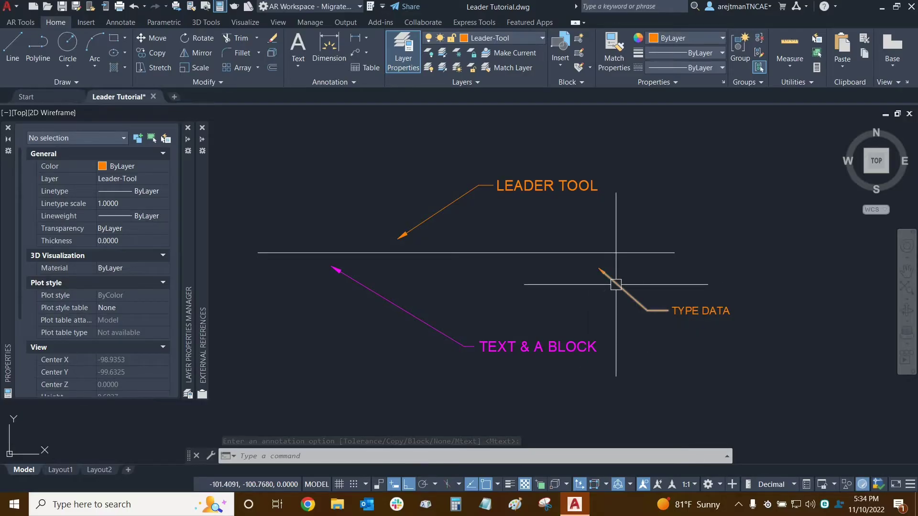
Step: Examine the new TYPE DATA leader line's properties, including its dimension style and arrow size
mouse_move(616, 284)
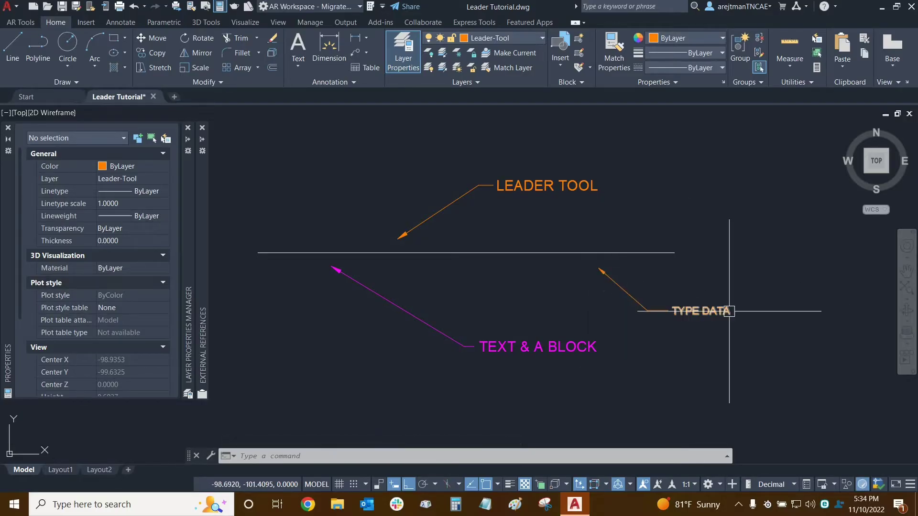
click(629, 295)
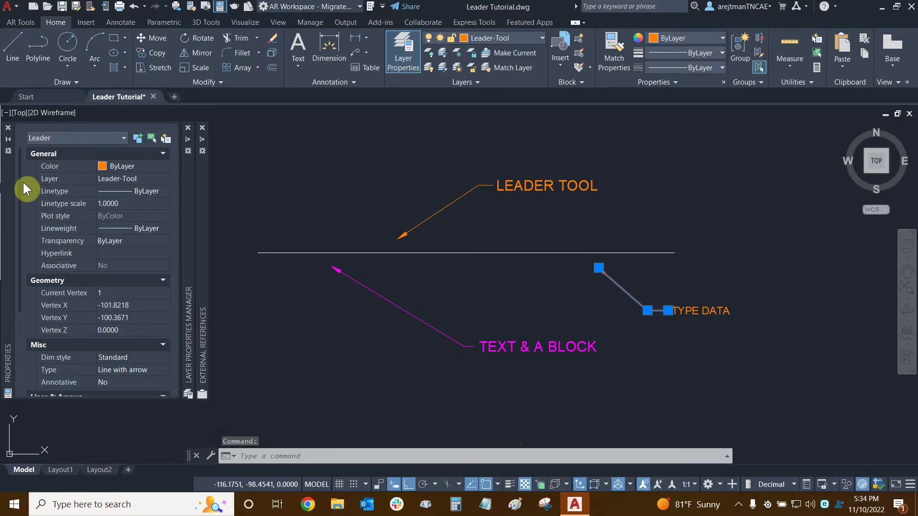
scroll(24, 207, down, 3)
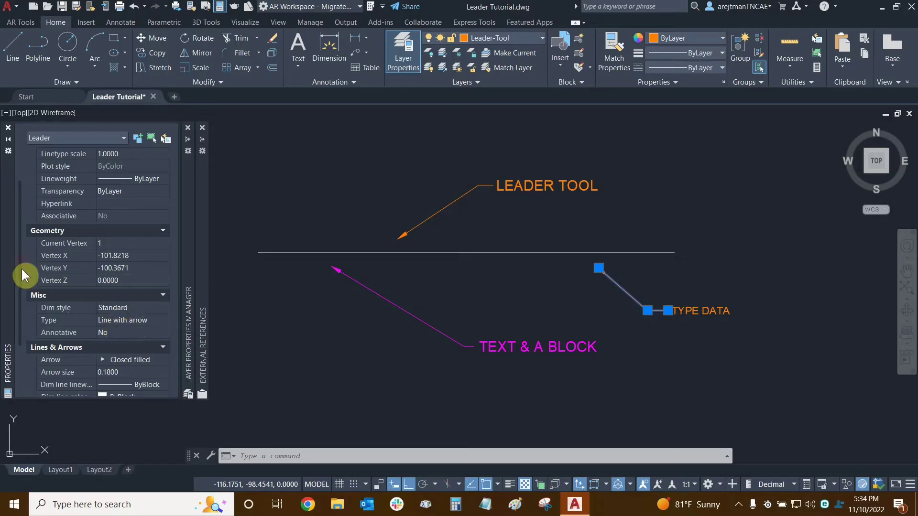
scroll(24, 287, down, 5)
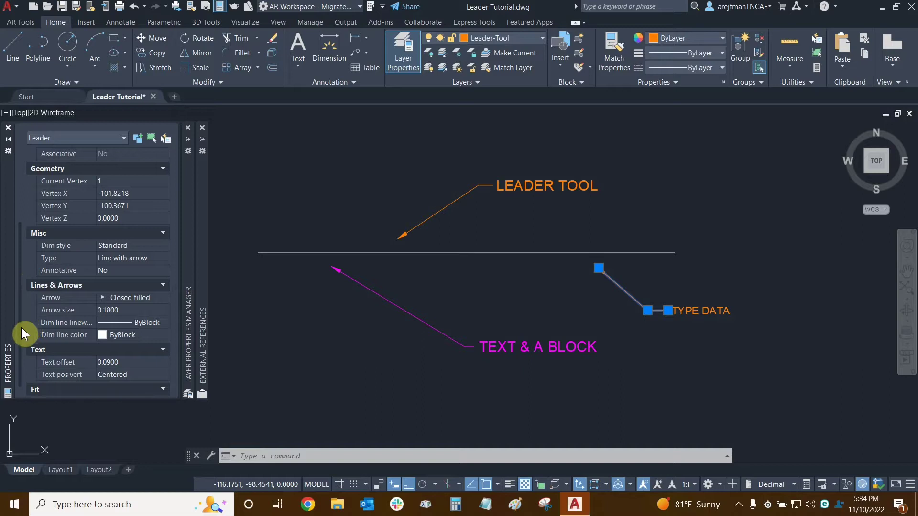
scroll(21, 326, down, 1)
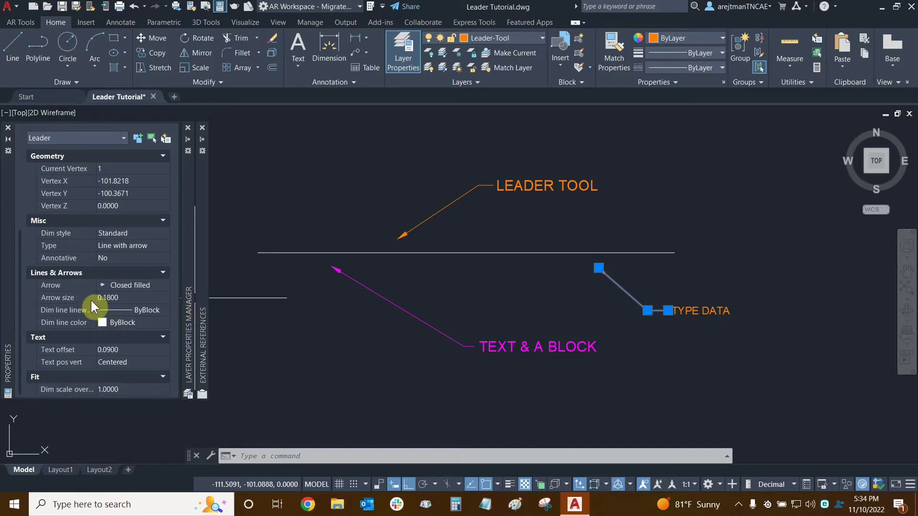
click(136, 298)
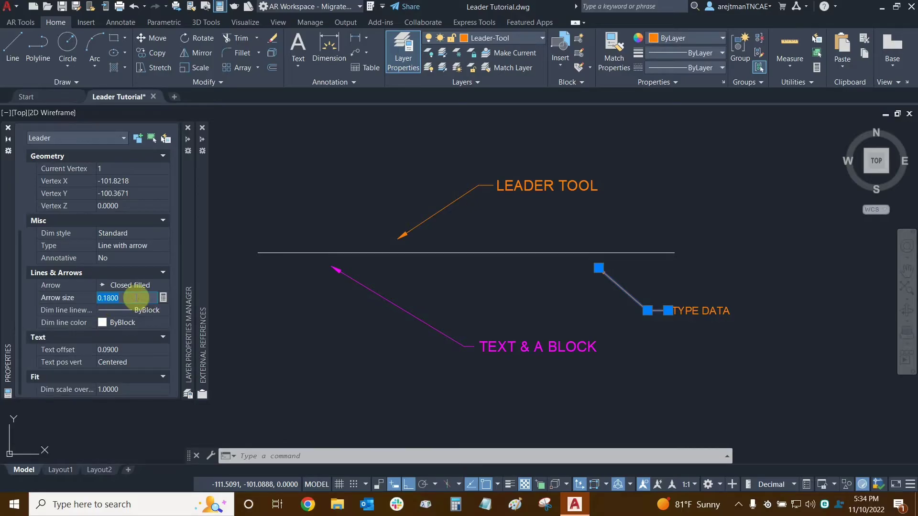
key(Escape)
key(Escape)
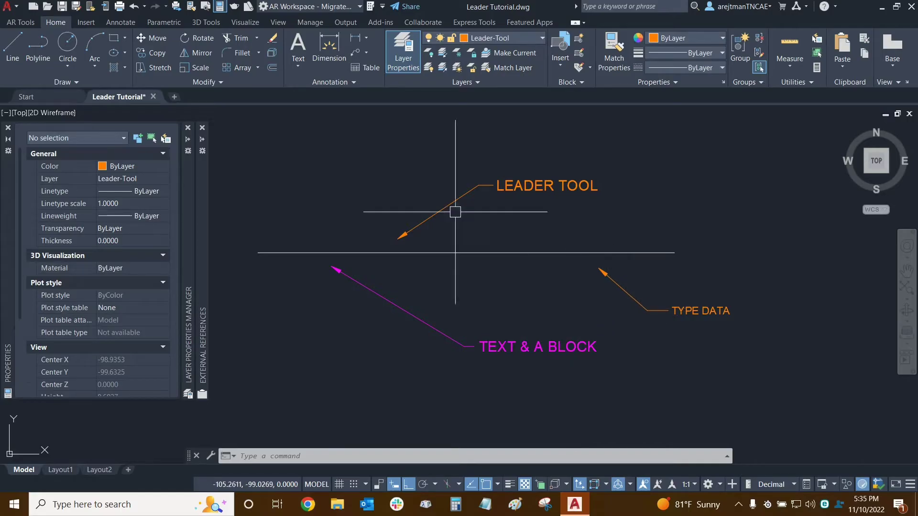
Step: Compare the properties of the LEADER TOOL multileader with those of the magenta leader line beside TEXT & A BLOCK
click(420, 224)
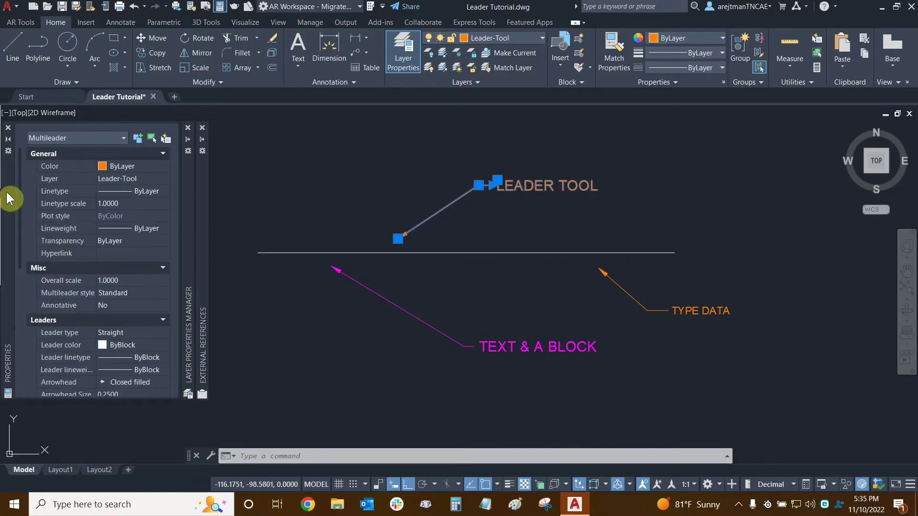
drag(20, 200, 24, 348)
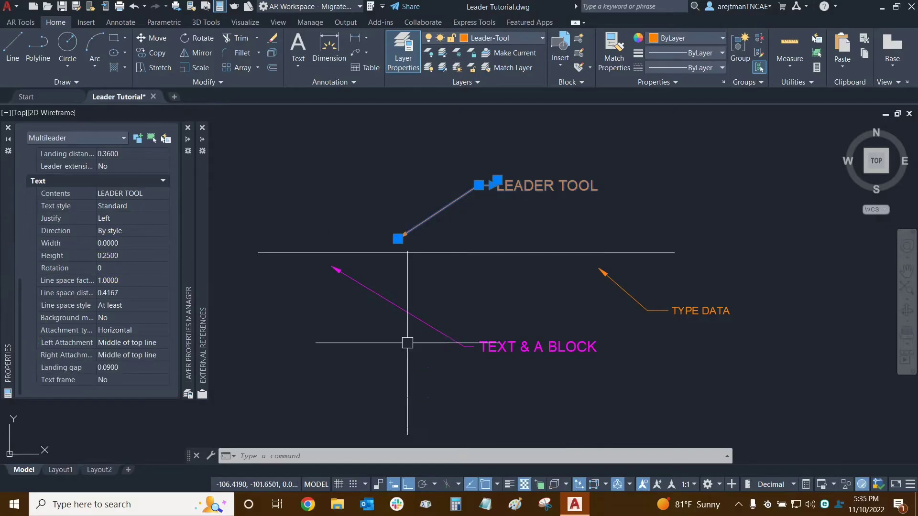
key(Escape)
click(392, 303)
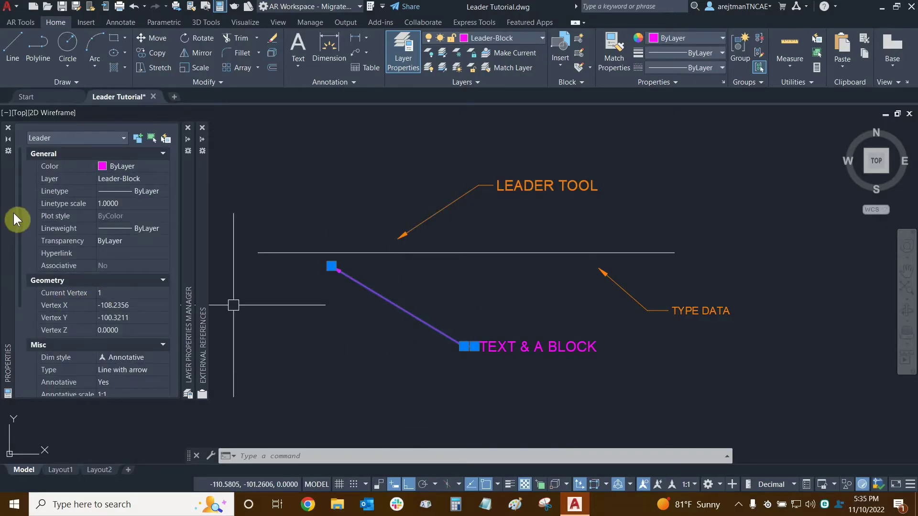
drag(19, 225, 24, 319)
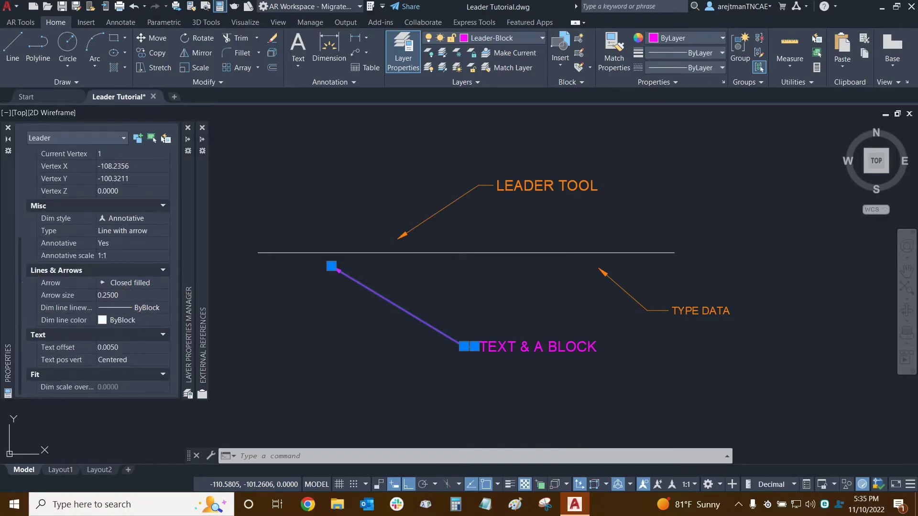
key(Escape)
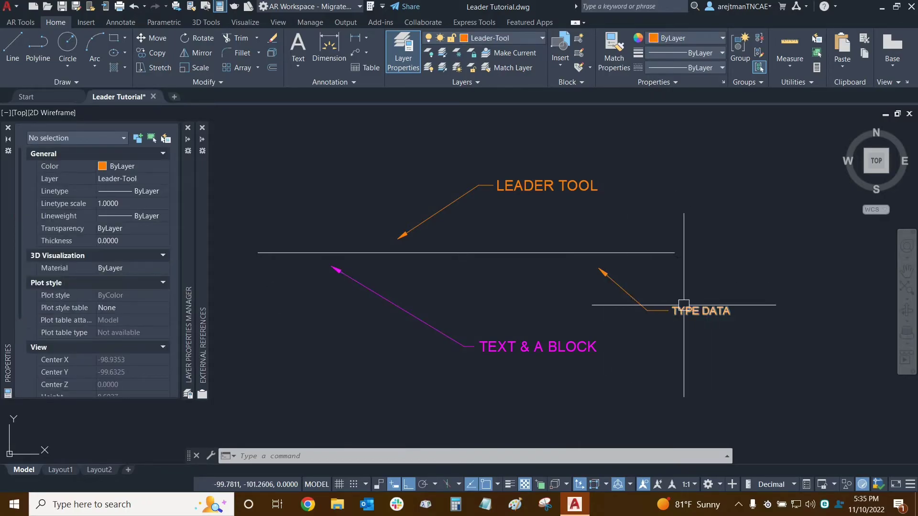
Step: Review the text and geometry properties of the TYPE DATA annotation text
click(695, 309)
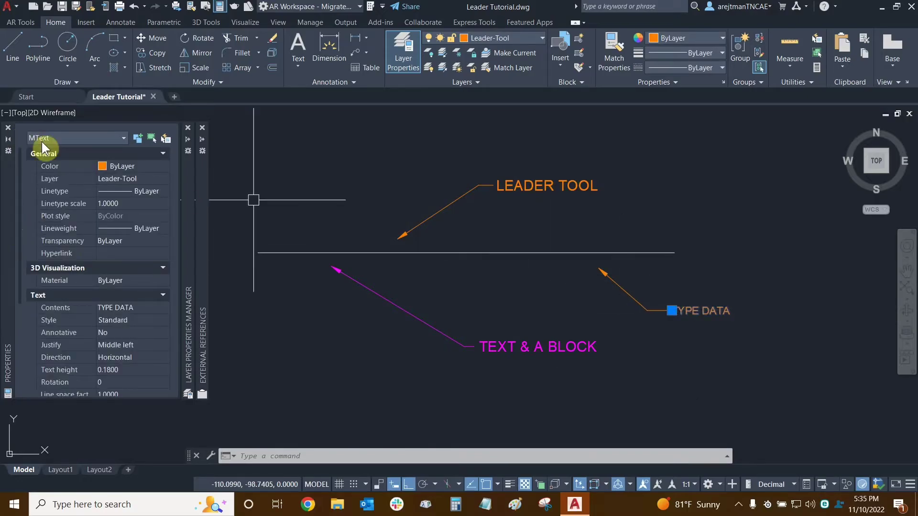
scroll(19, 210, down, 5)
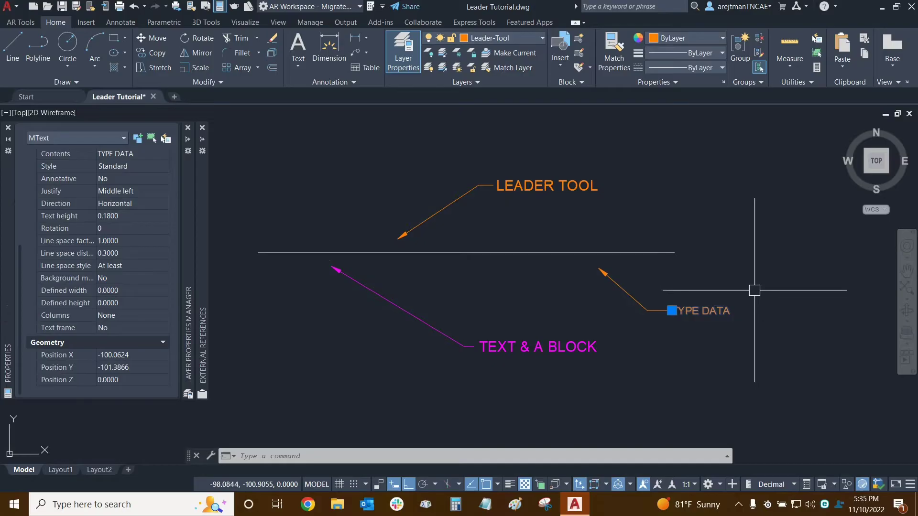
key(Escape)
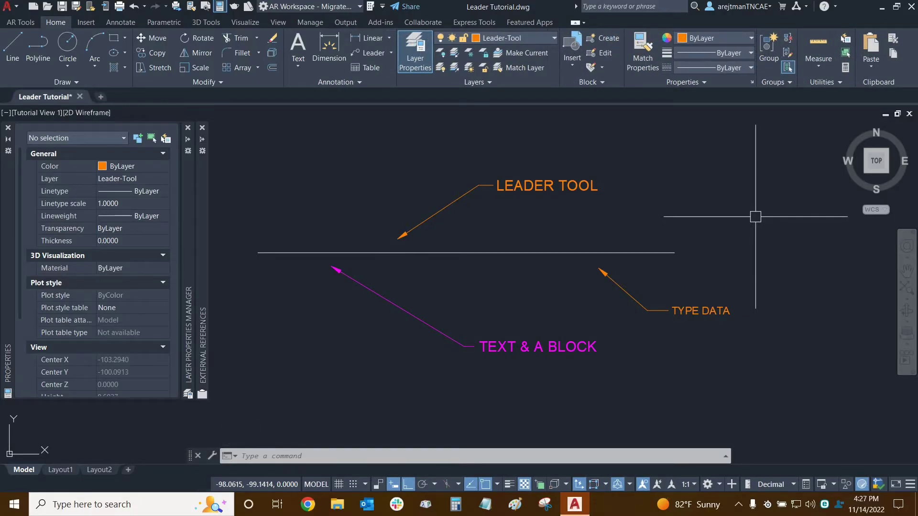
Step: Draw a leader below the TYPE DATA leader with an angled segment drawn with Ortho off and a 0.5 horizontal landing to the right
text(LEAD)
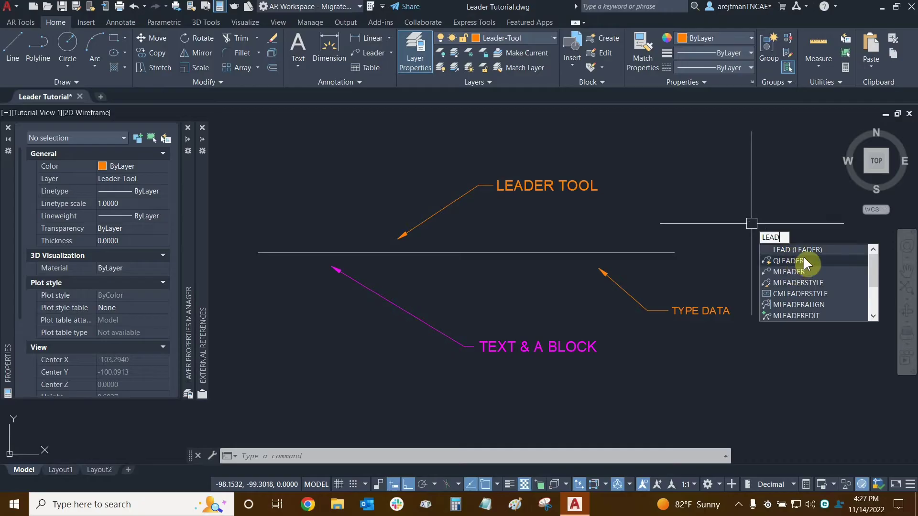
key(Return)
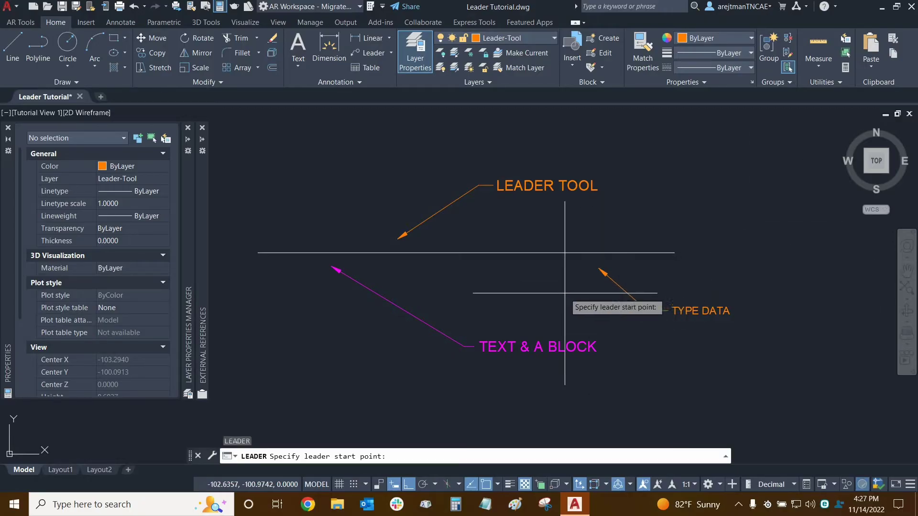
click(569, 292)
click(408, 484)
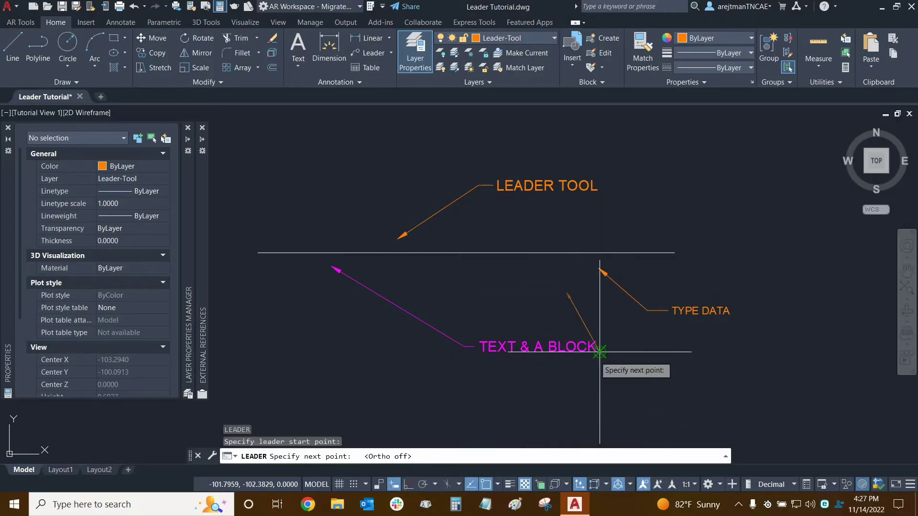
click(640, 345)
click(408, 484)
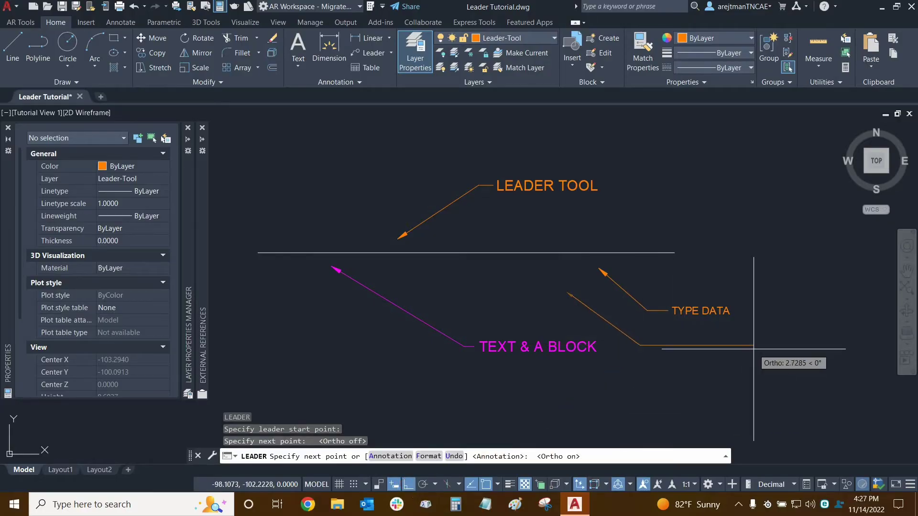
text(.)
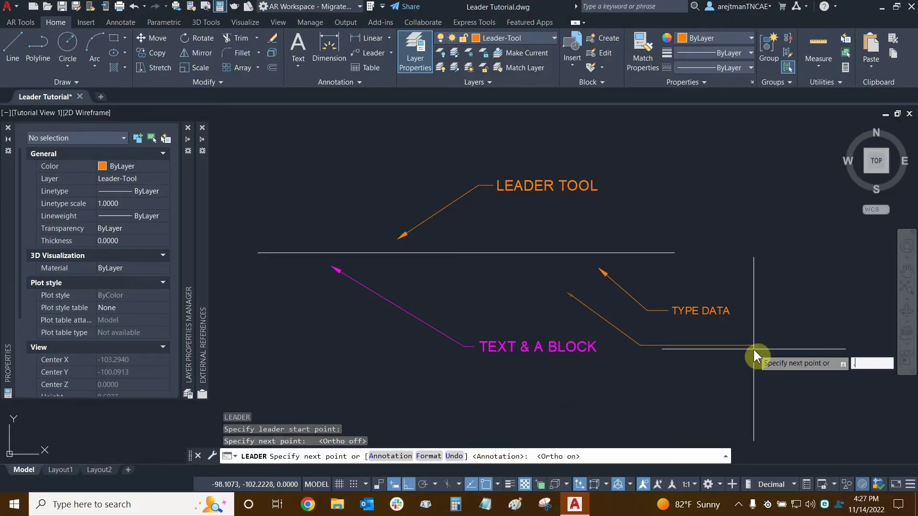
text(5)
key(Return)
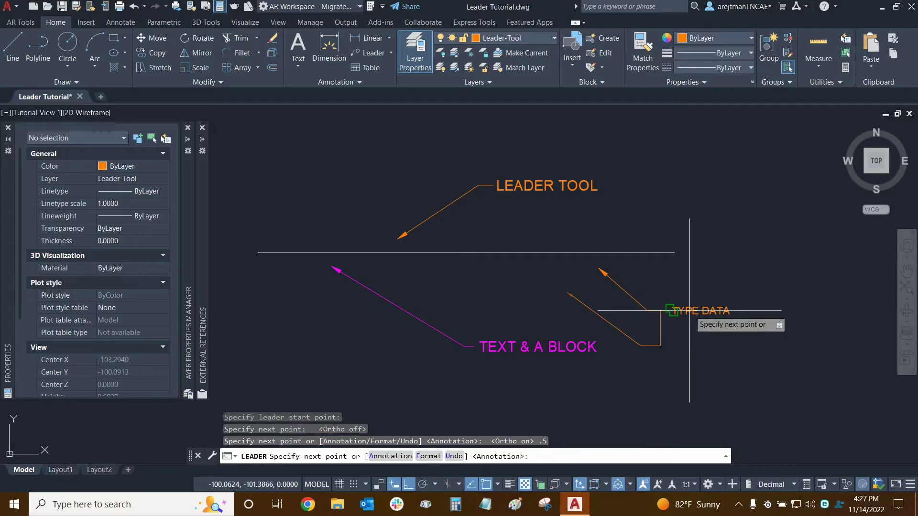
Step: Finish the leader with the None annotation option, and erase the resulting bare leader
key(Return)
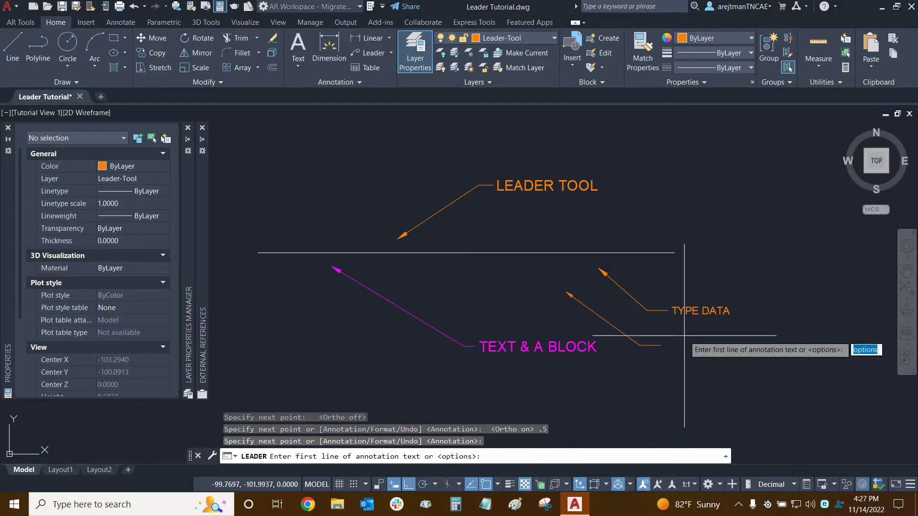
key(Return)
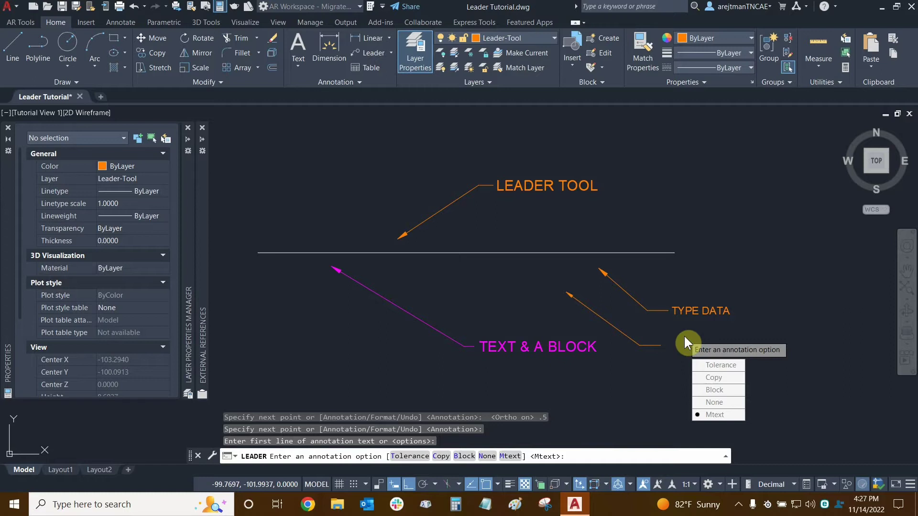
click(719, 404)
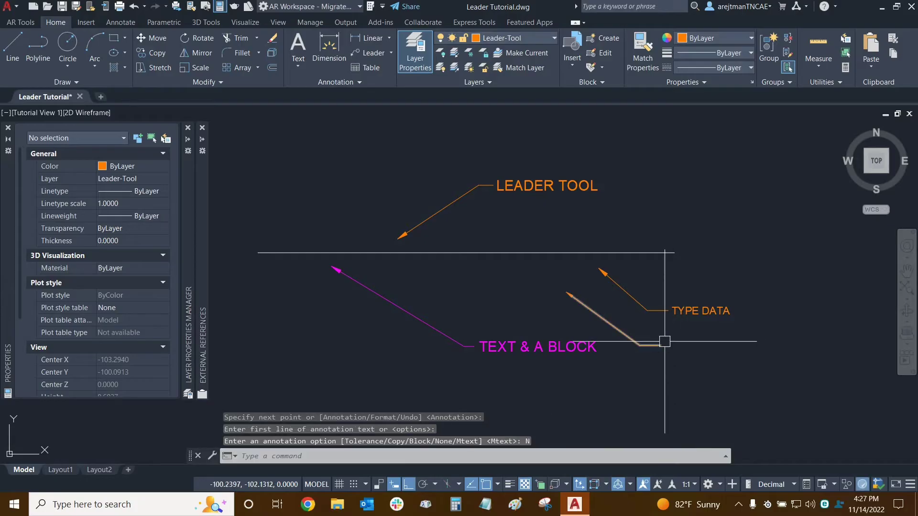
click(616, 327)
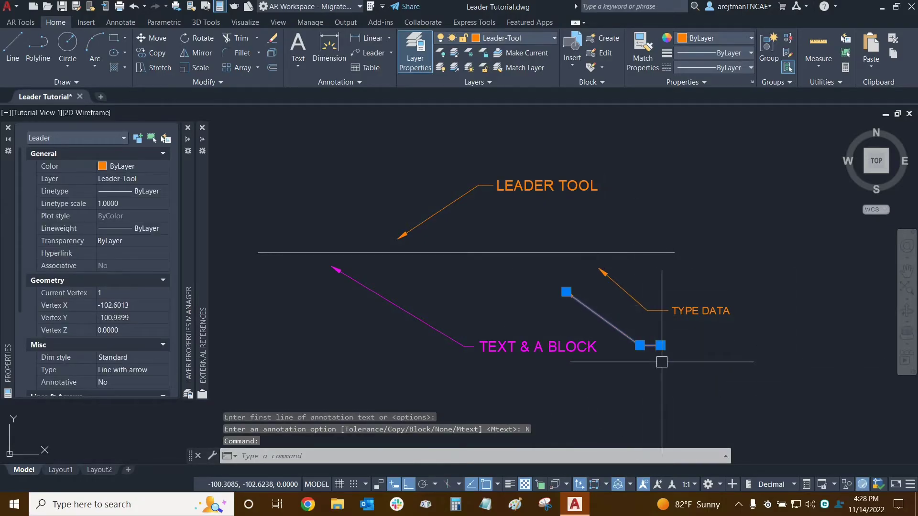
key(Delete)
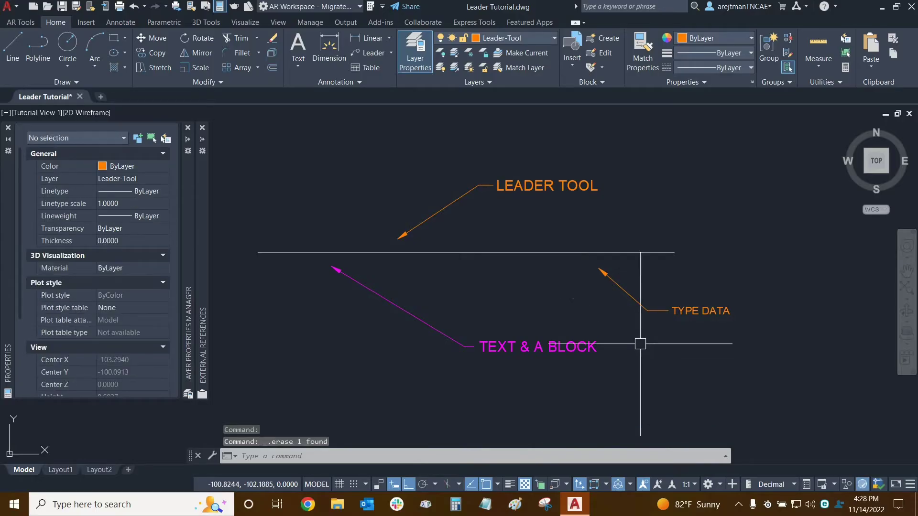
Step: Draw another leader starting between the magenta and TYPE DATA arrowheads, with a free-angle segment and a 0.5 horizontal landing
text(lead)
key(Return)
click(557, 285)
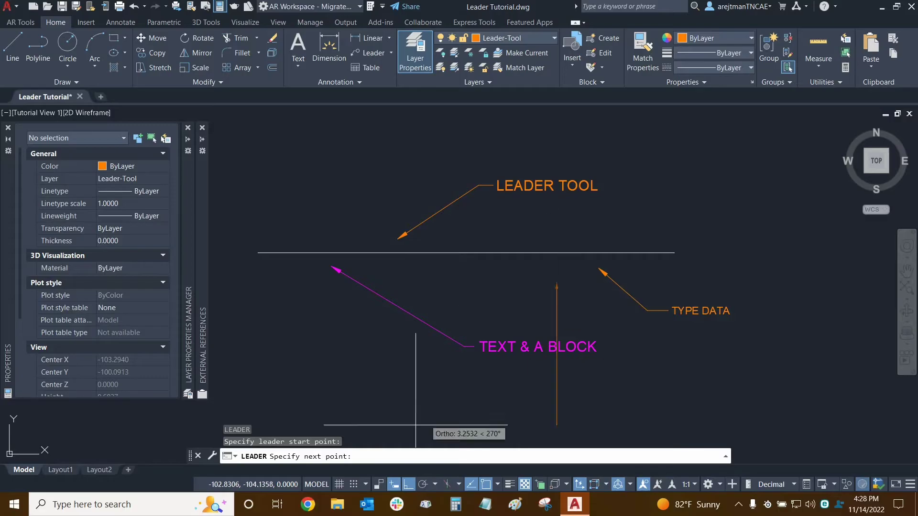
key(F8)
click(642, 338)
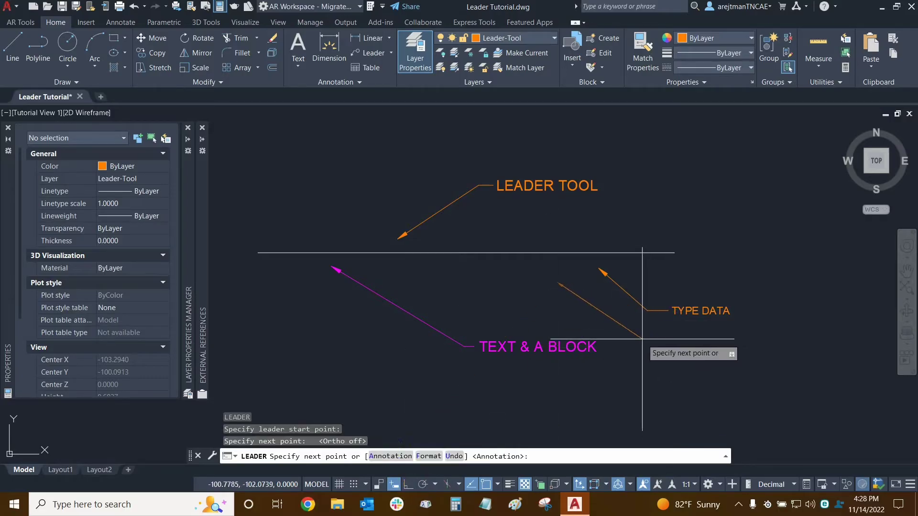
click(407, 484)
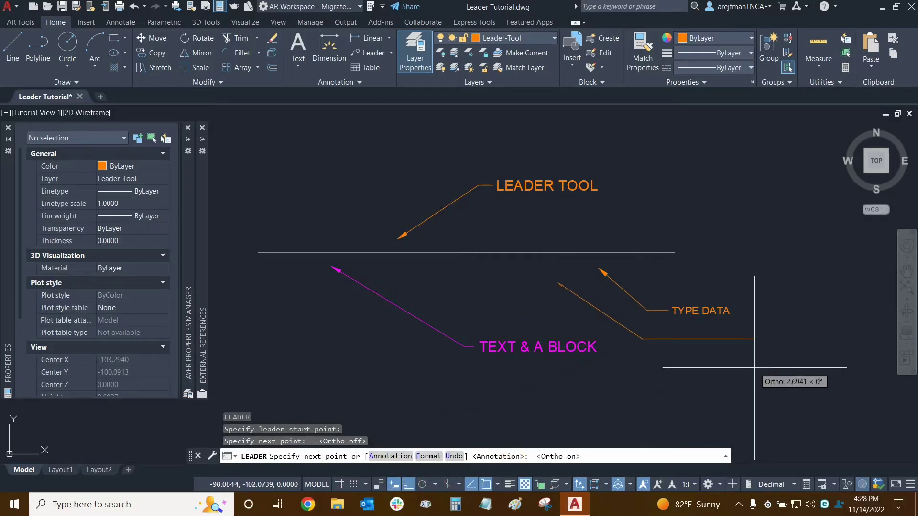
text(.5)
key(Return)
Step: Annotate the leader using the Copy option with the magenta TEXT & A BLOCK text as source, and erase the leader and copied text
key(Return)
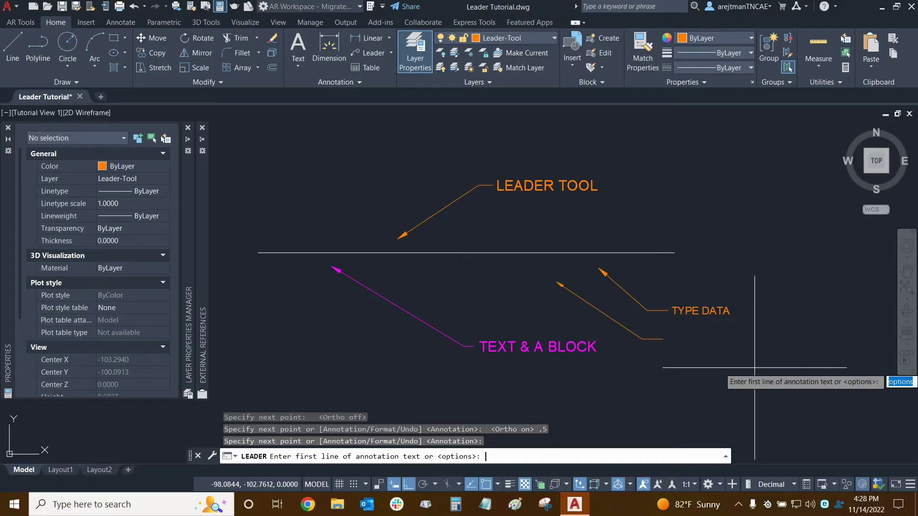
key(Return)
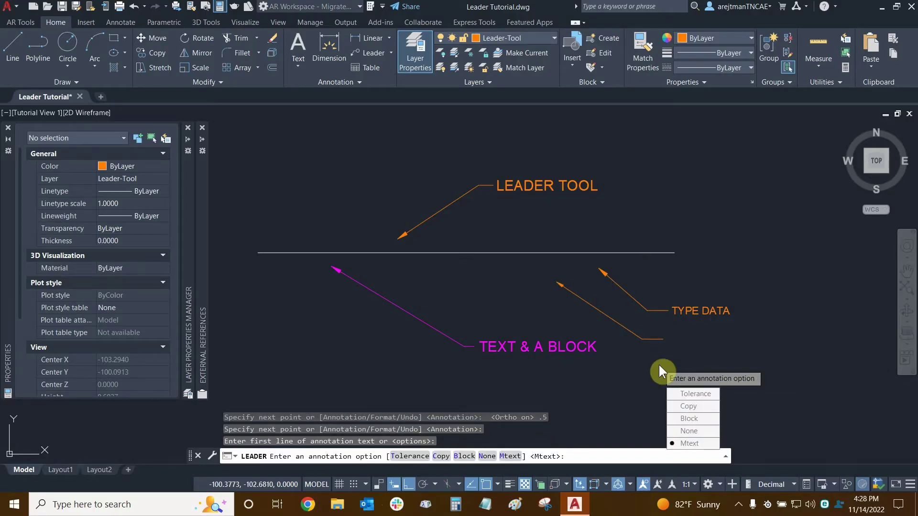
click(689, 406)
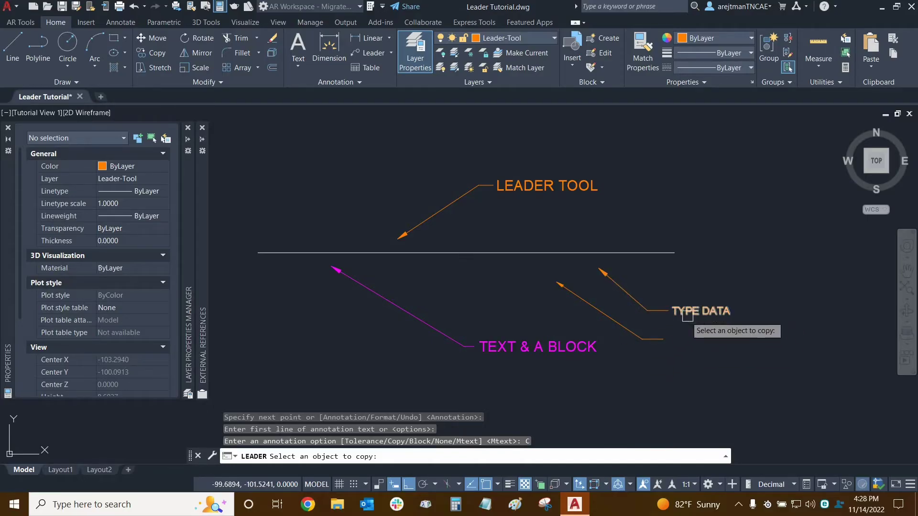
click(527, 347)
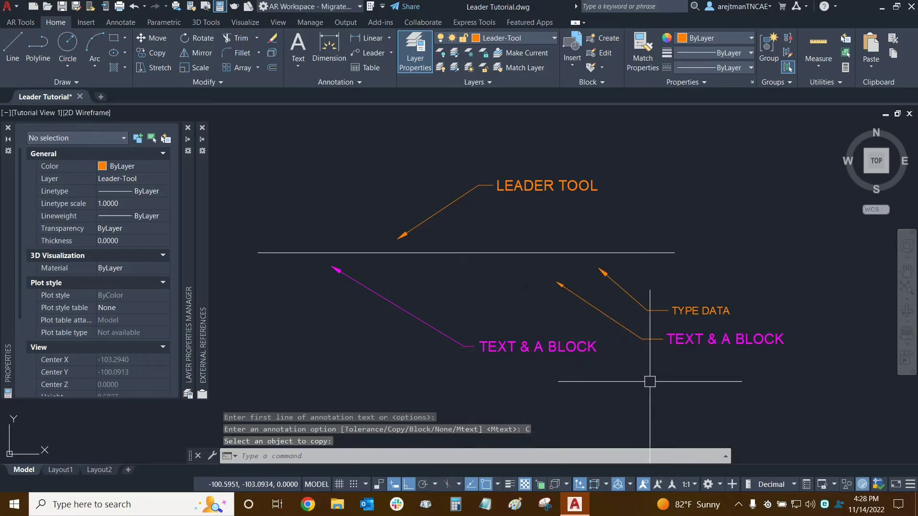
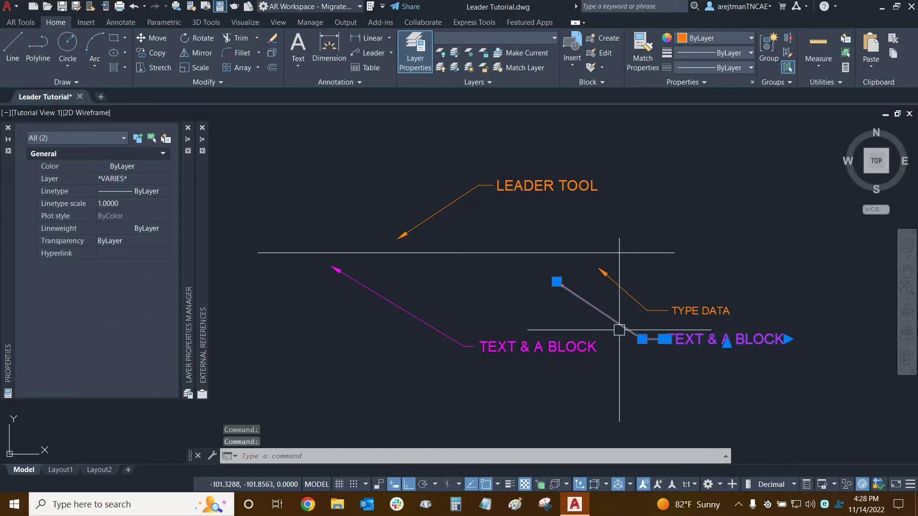
key(Delete)
Step: Start a fresh leader below the white line with an angled segment down to the right and a 0.5 horizontal landing
text(LEAD)
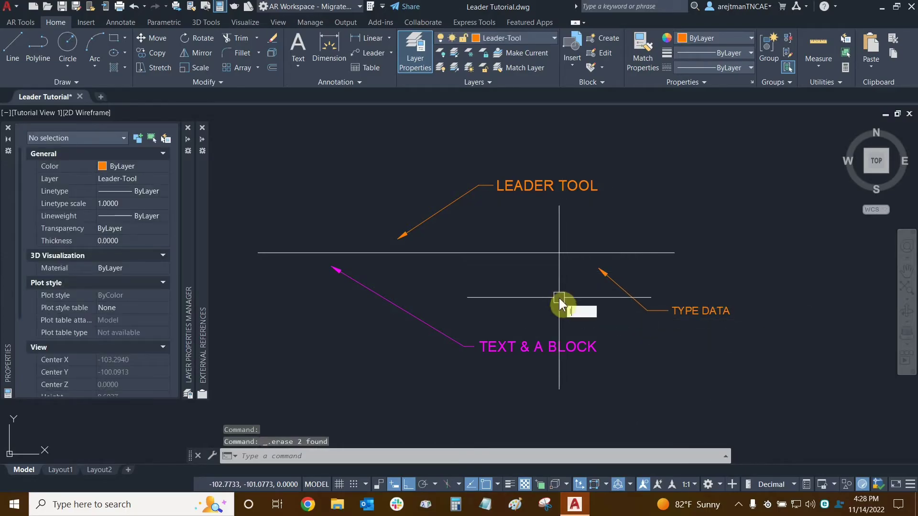
key(Return)
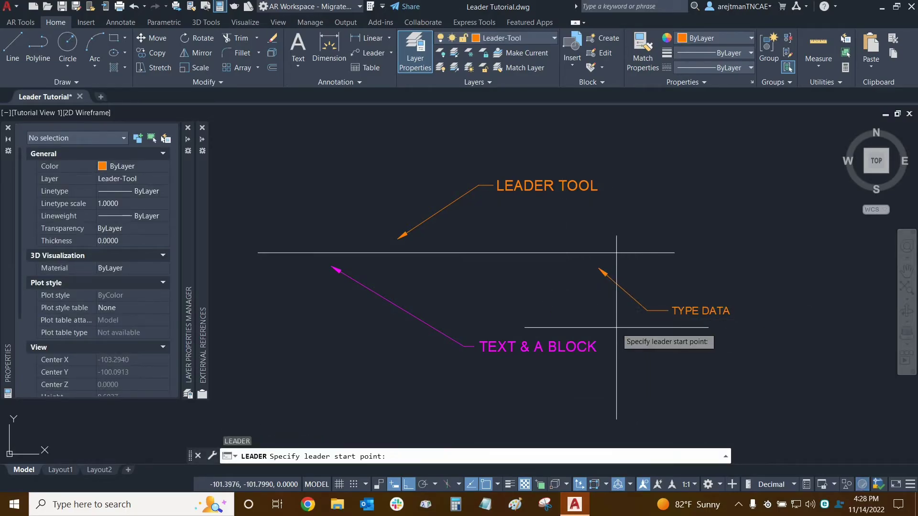
click(547, 282)
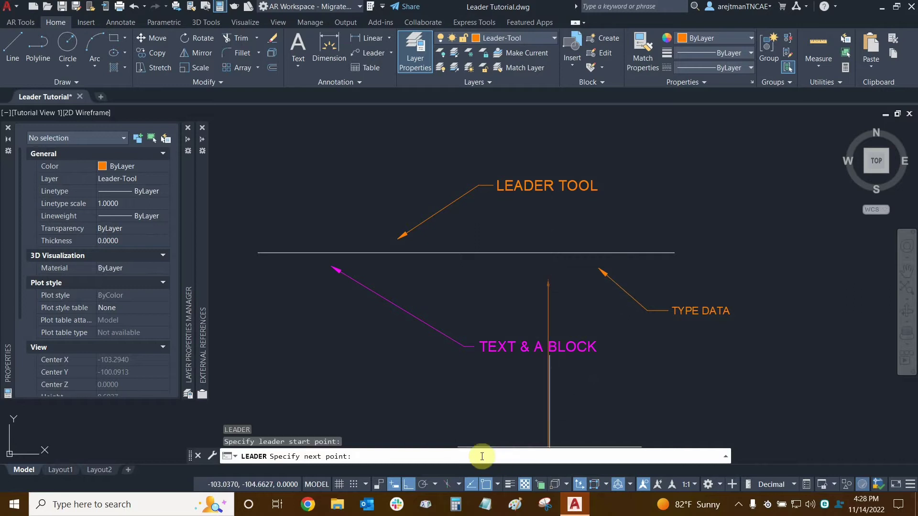
click(407, 484)
click(633, 338)
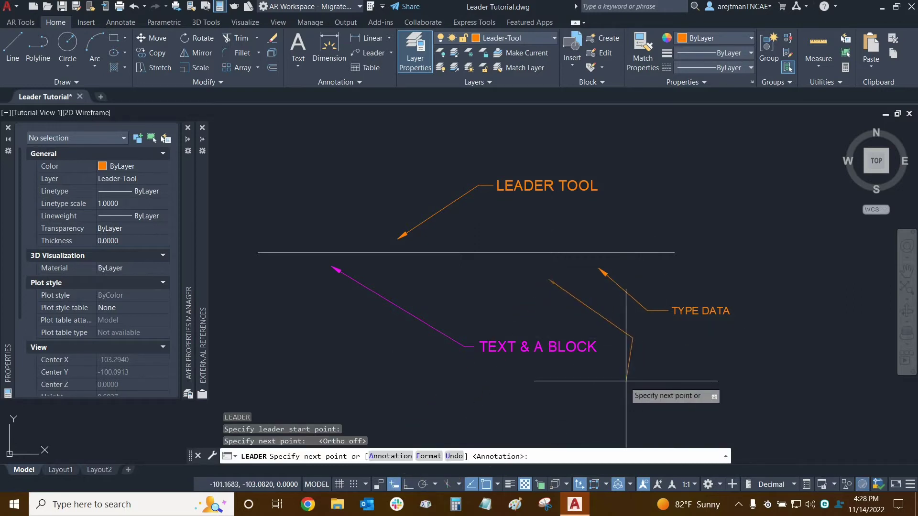
click(408, 484)
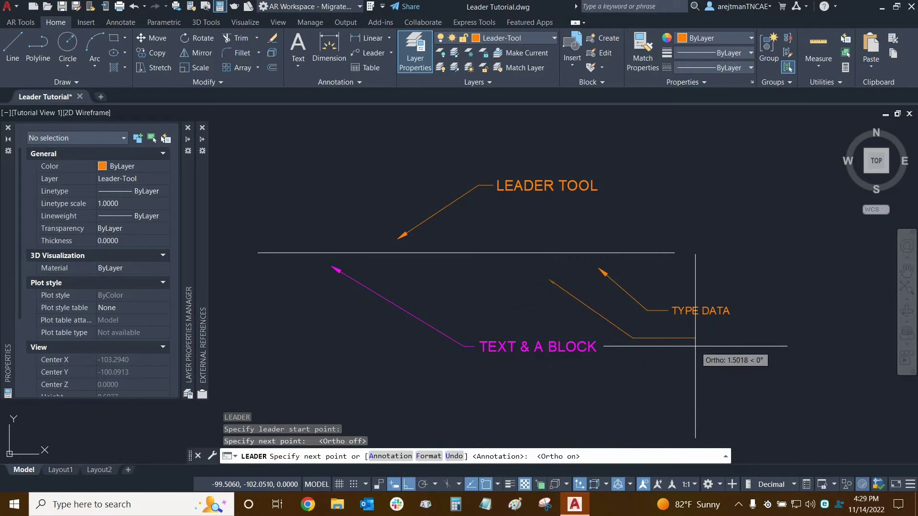
key(Return)
Step: End the leader line, choose the Block annotation option and list all blocks defined in the drawing
key(Return)
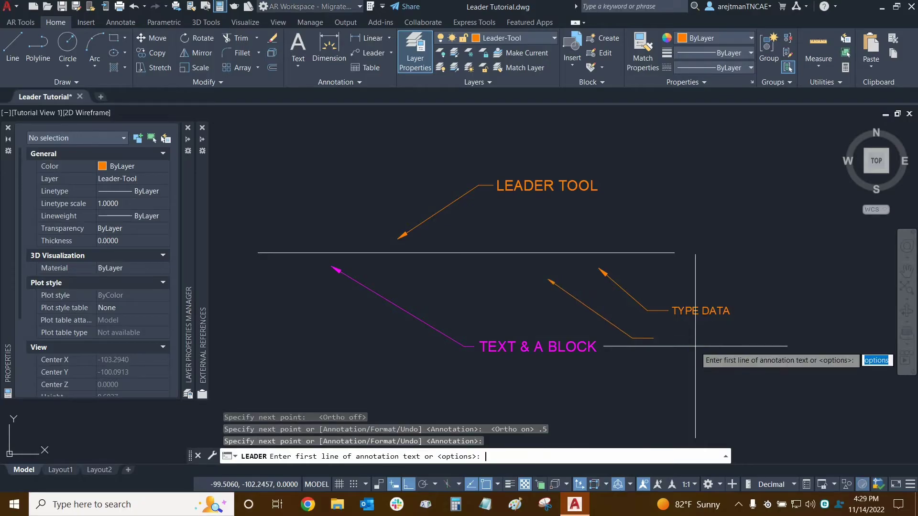
key(Return)
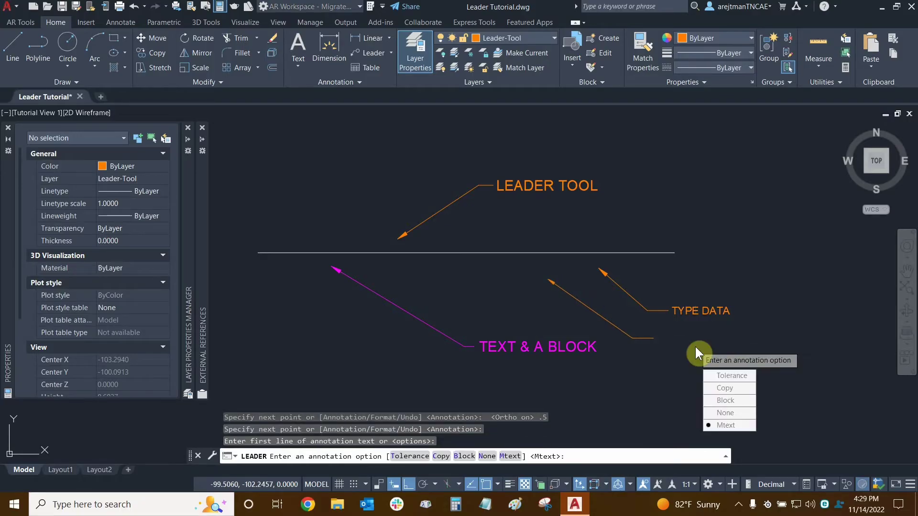
click(730, 401)
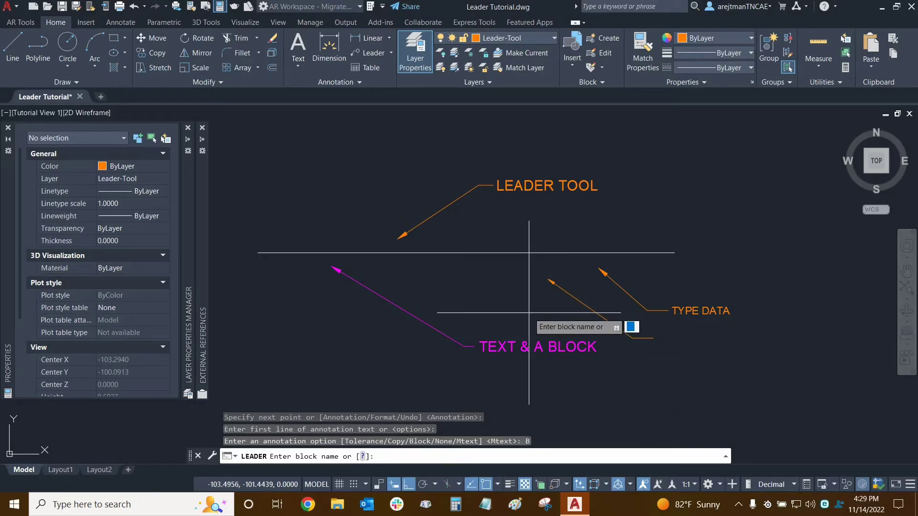
click(362, 456)
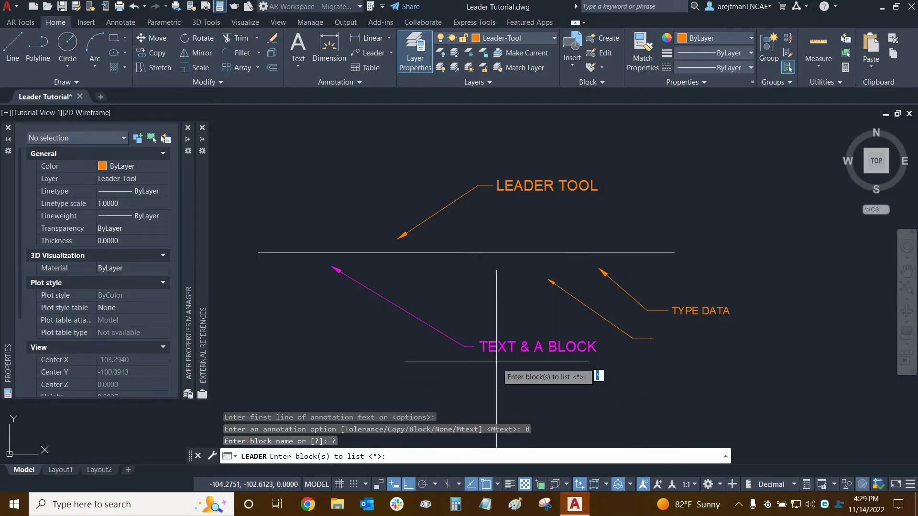
key(Return)
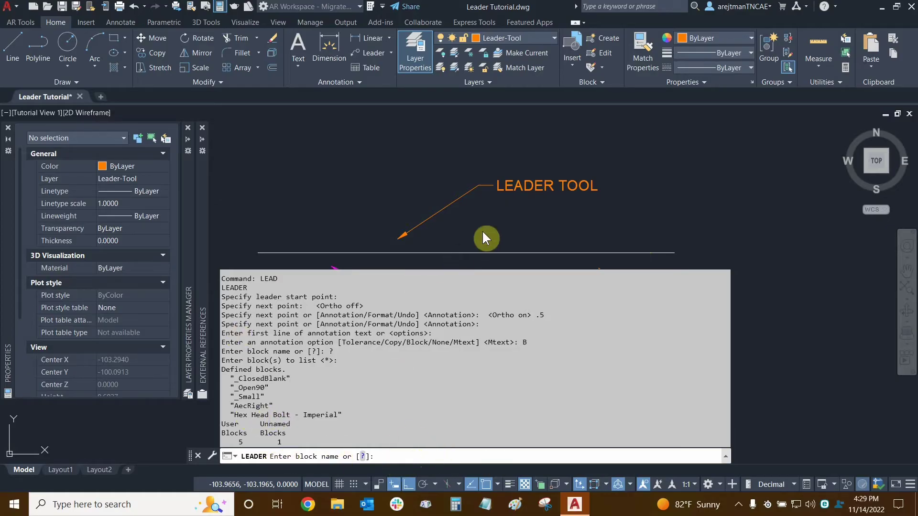
Step: Annotate the leader with the Hex Head Bolt - Imperial block, placed below TYPE DATA at scale 1 and rotation 0
text(H)
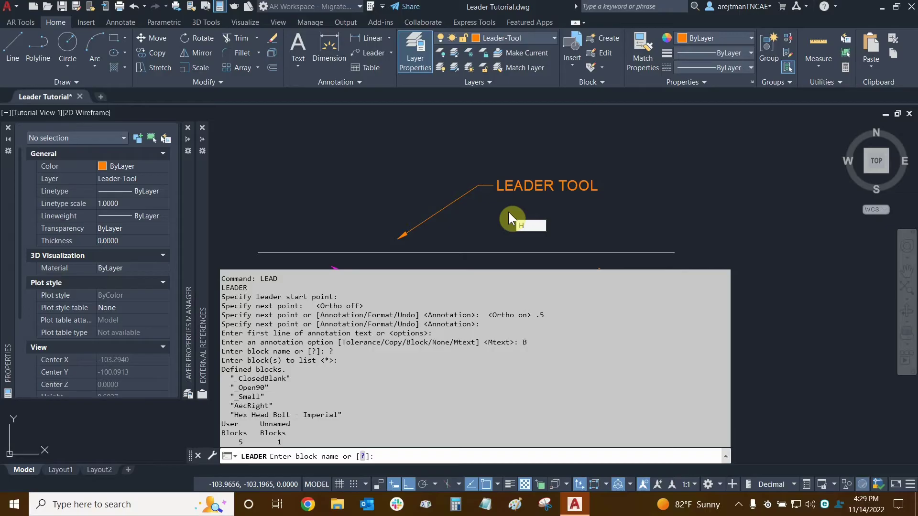
text(ex Head Bolt - Imperial)
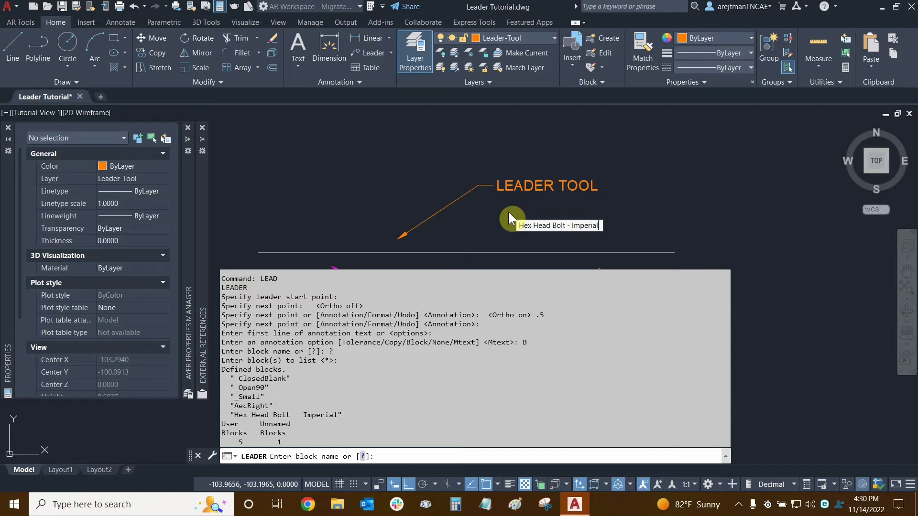
key(Return)
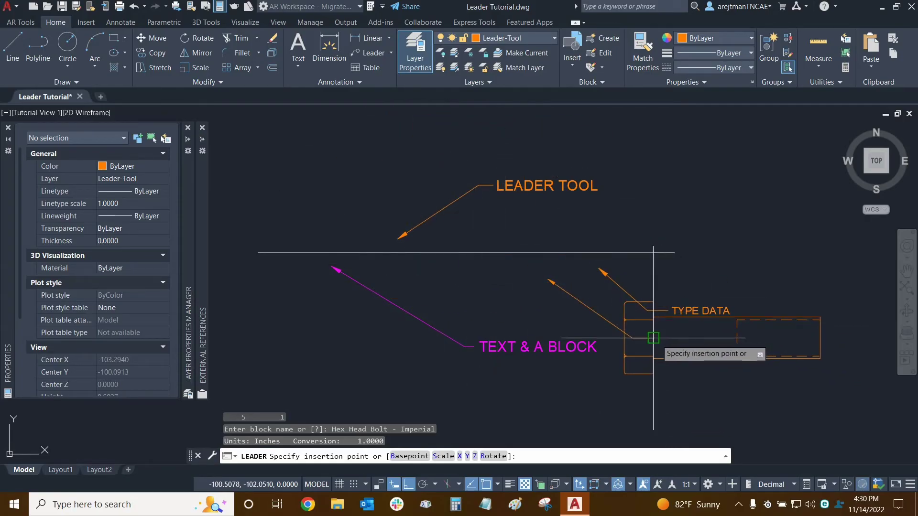
click(698, 365)
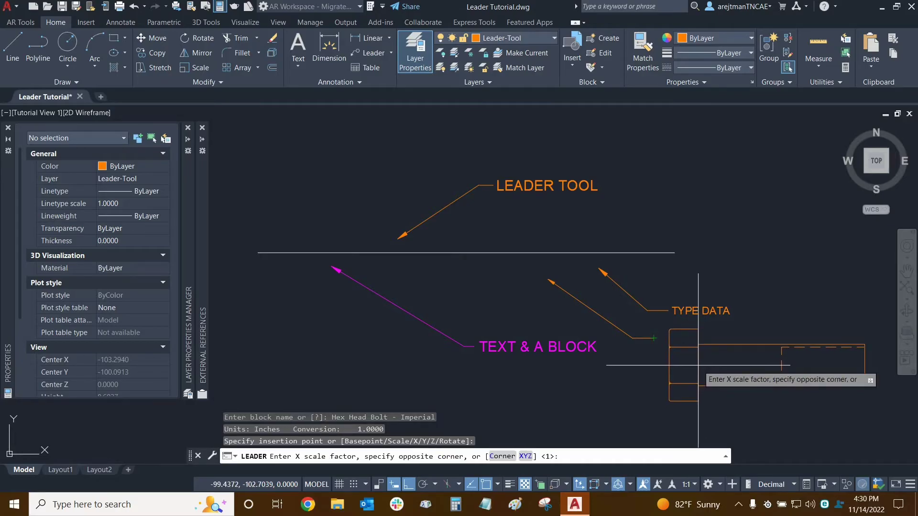
middle_drag(691, 366, 516, 348)
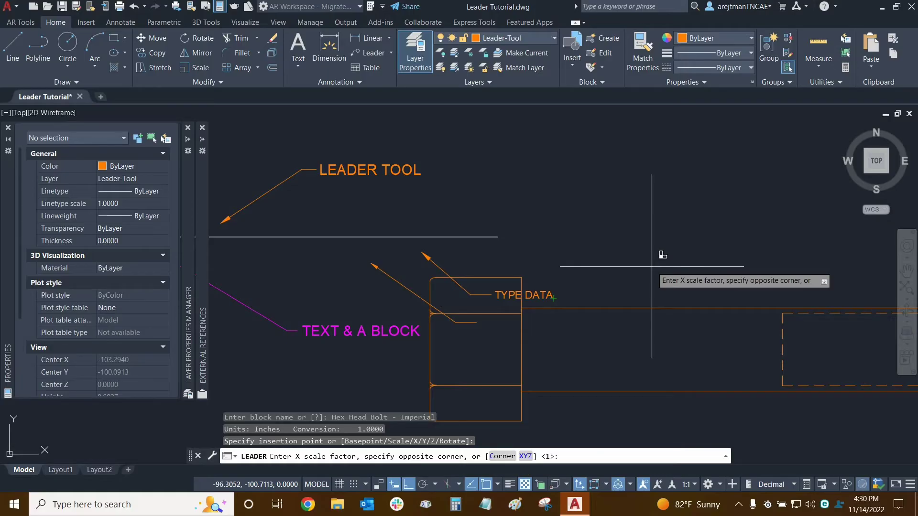
key(Return)
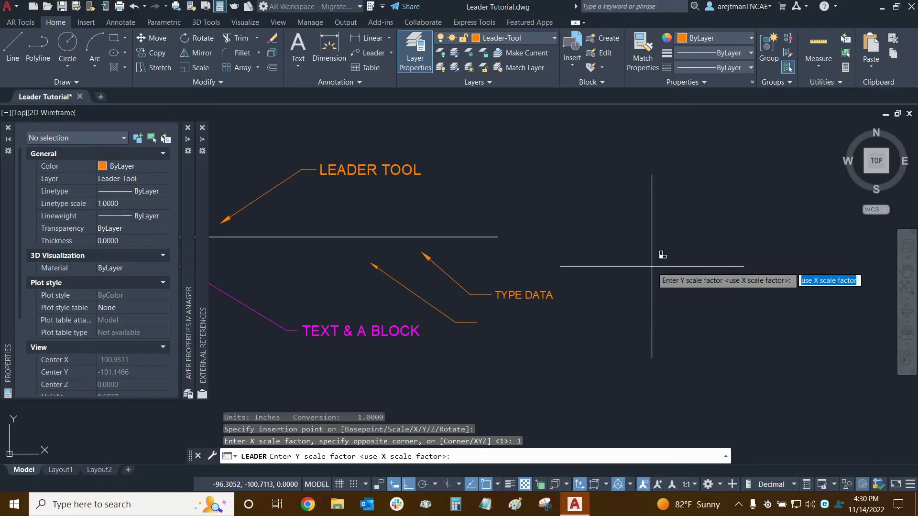
key(Return)
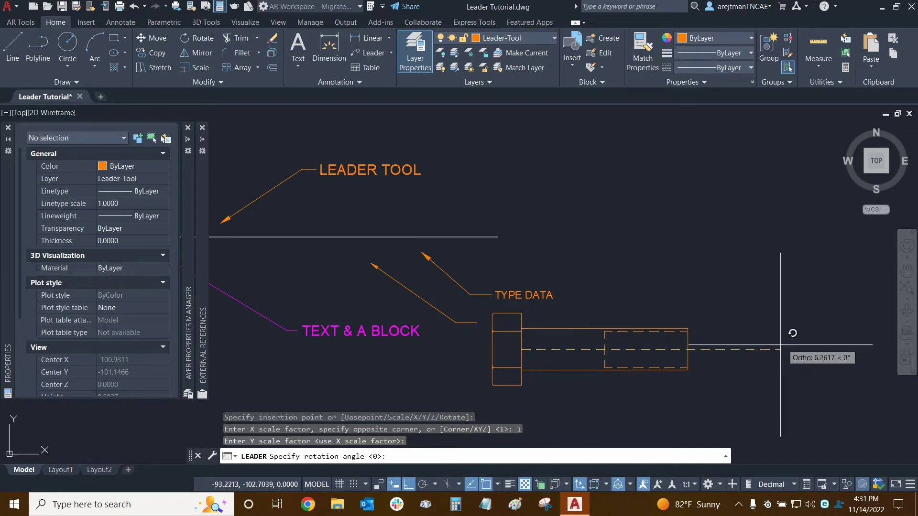
click(717, 319)
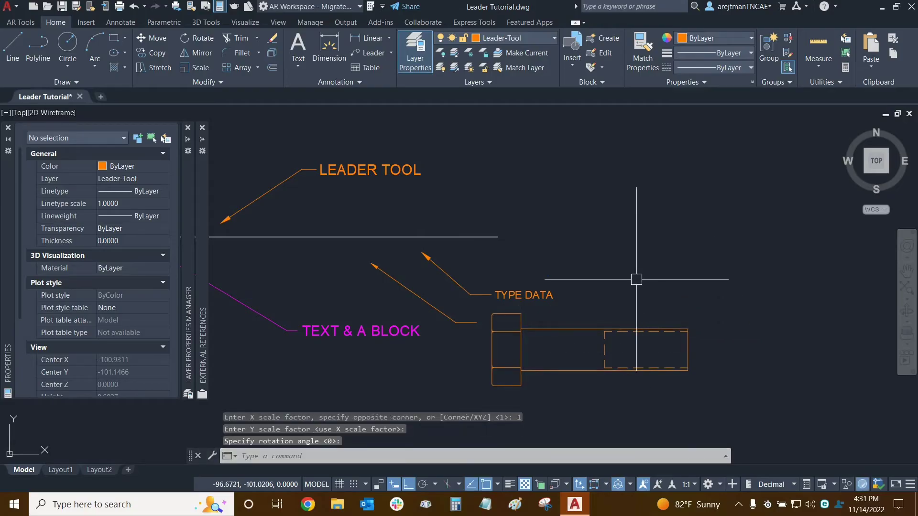
Step: Inspect the properties of the new leader line and of the inserted bolt block separately
middle_drag(621, 266, 760, 247)
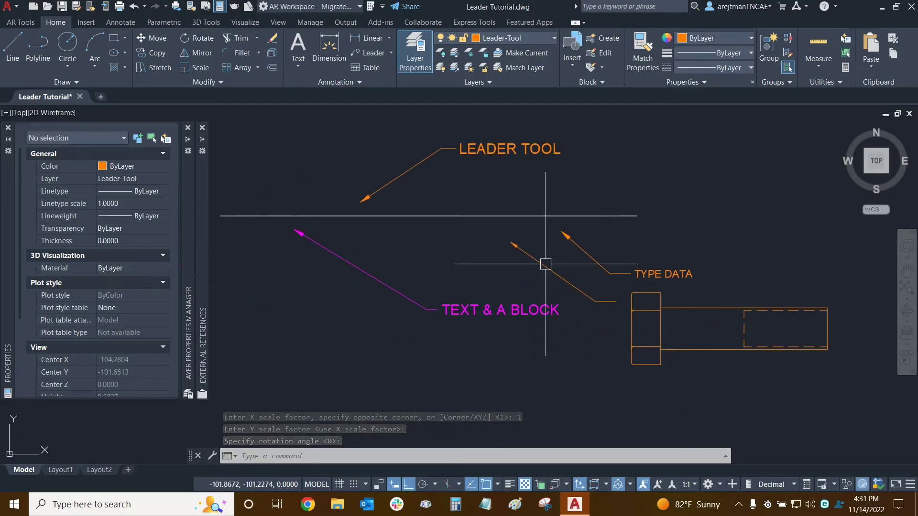
click(688, 306)
key(Escape)
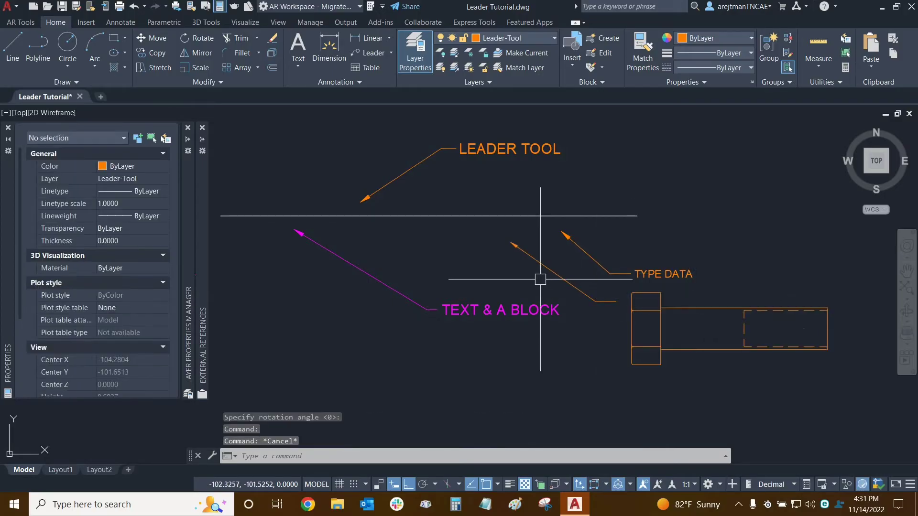
click(554, 276)
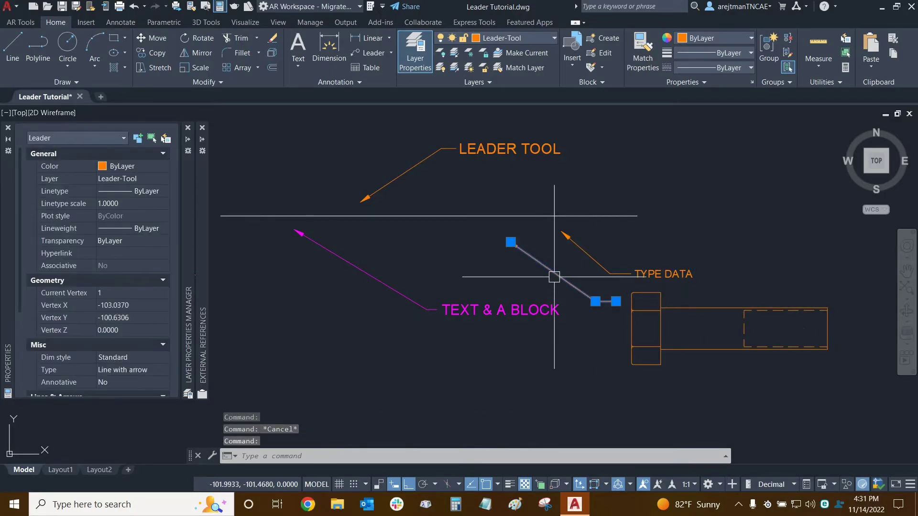
key(Escape)
click(711, 307)
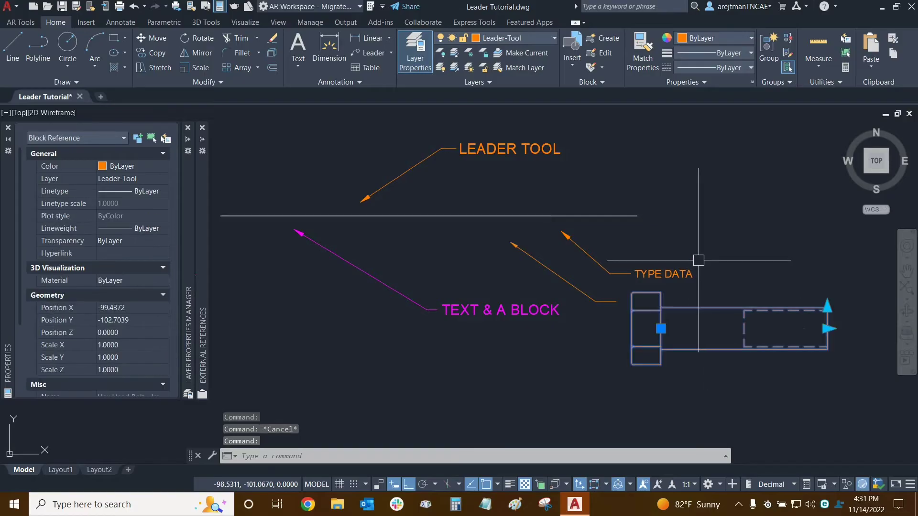
key(Escape)
Step: View the white vertical bolt far to the left of the leaders and restore the named view Tutorial View 1
scroll(696, 256, down, 5)
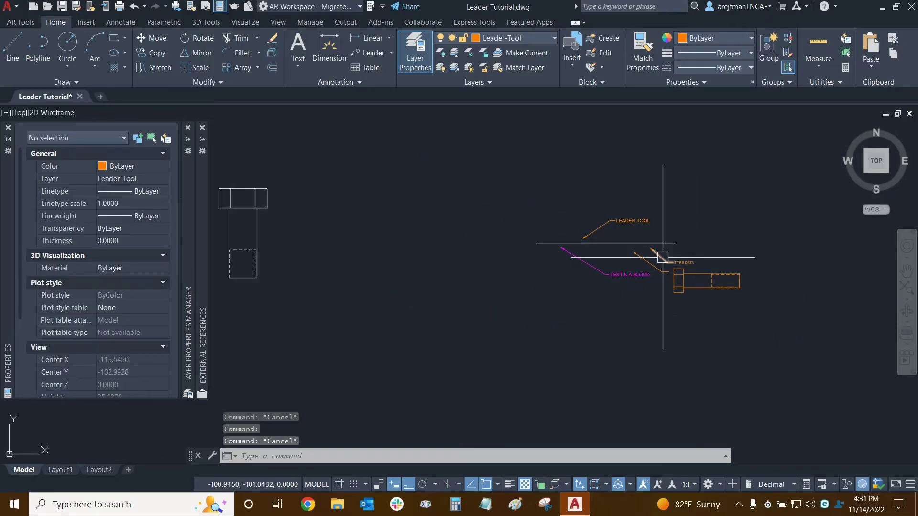
middle_drag(660, 262, 804, 284)
scroll(349, 244, up, 3)
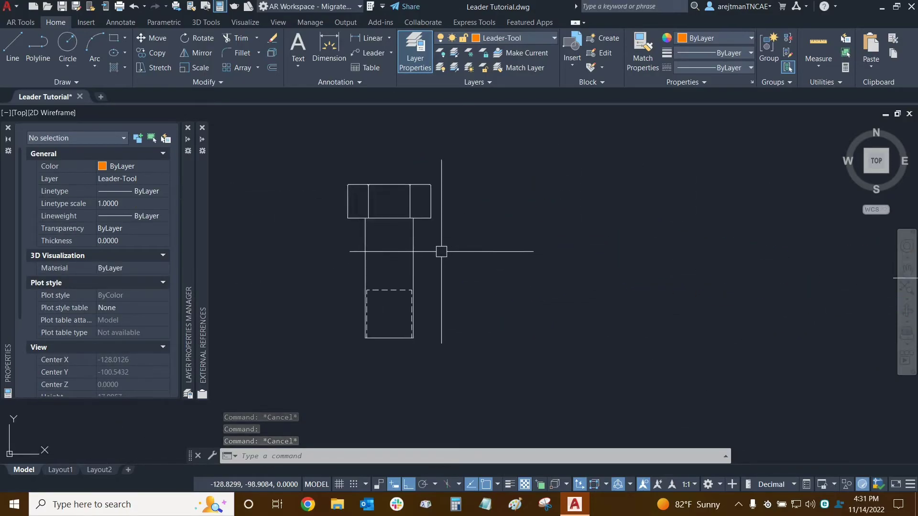
mouse_move(589, 300)
middle_down()
mouse_move(666, 332)
mouse_move(545, 328)
mouse_move(494, 358)
middle_up()
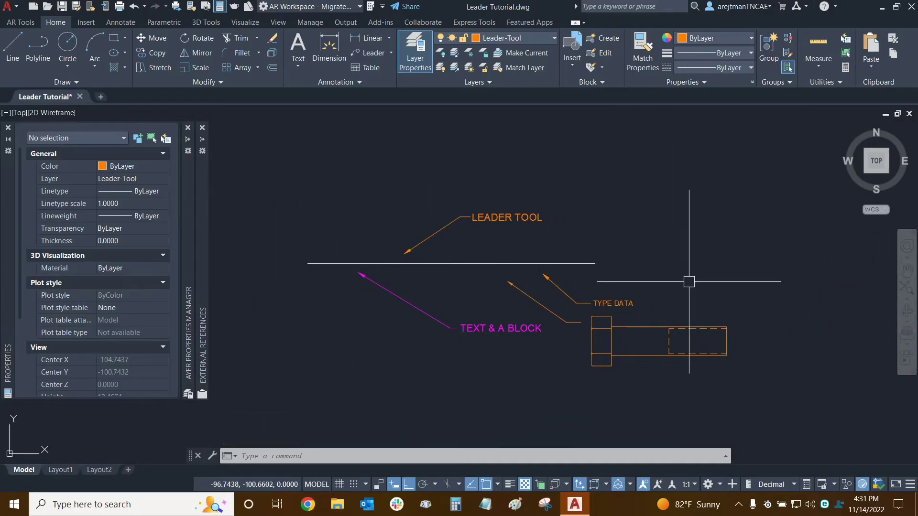
middle_drag(688, 279, 658, 266)
click(22, 23)
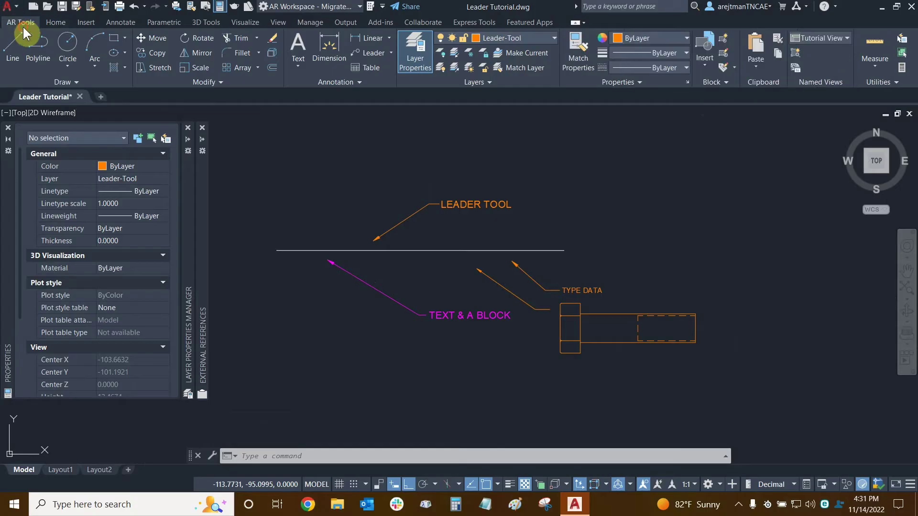
click(837, 37)
click(831, 47)
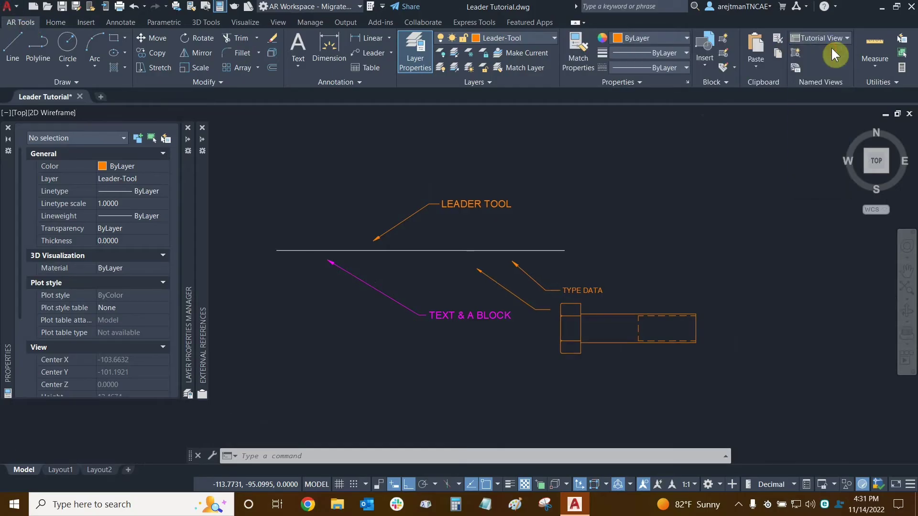
click(54, 25)
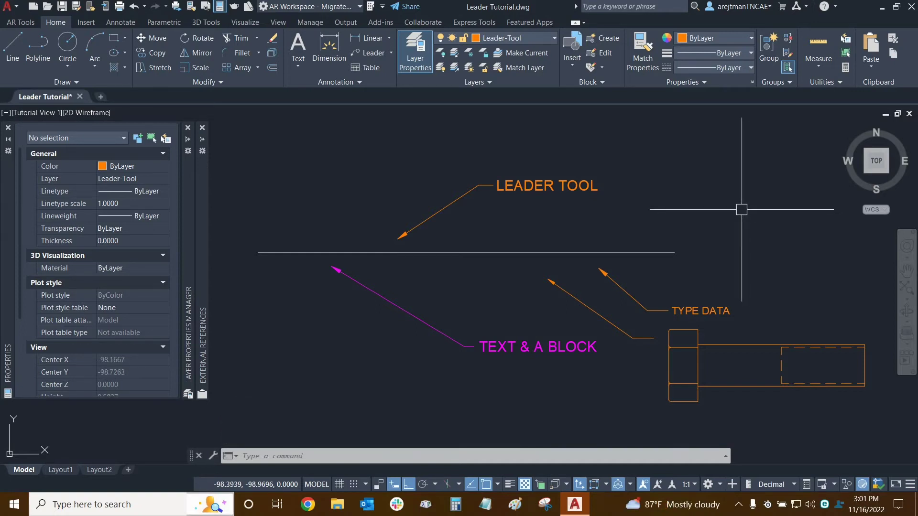
Step: Draw a leader below the white line, left of the magenta leader, with an angled segment down to the right and a 0.5 horizontal landing
text(LEAD)
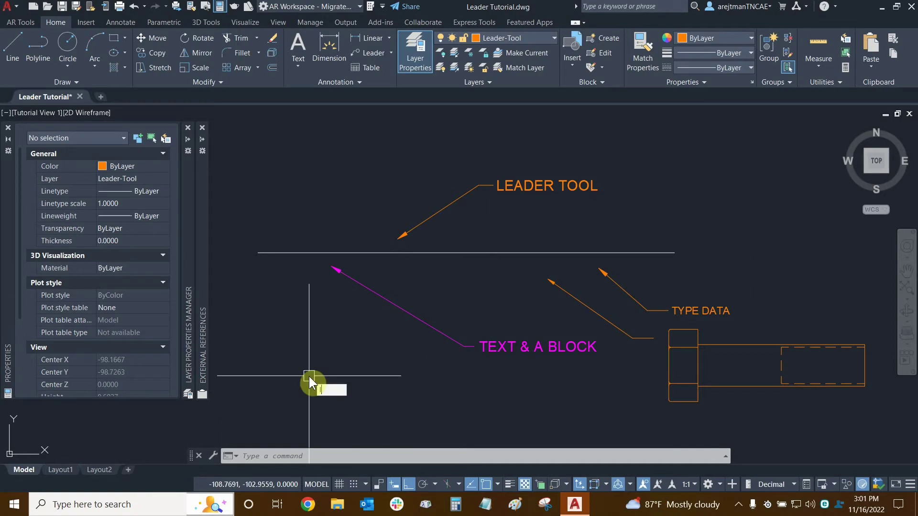
key(Return)
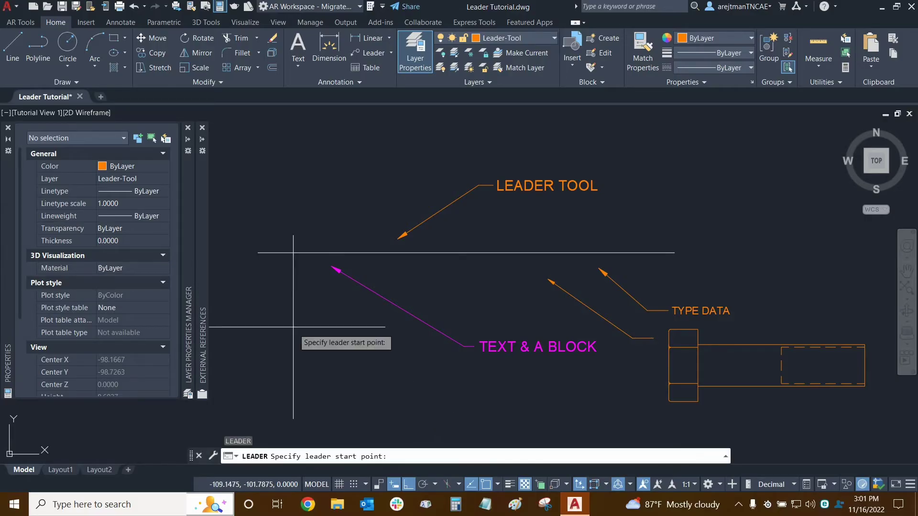
click(408, 485)
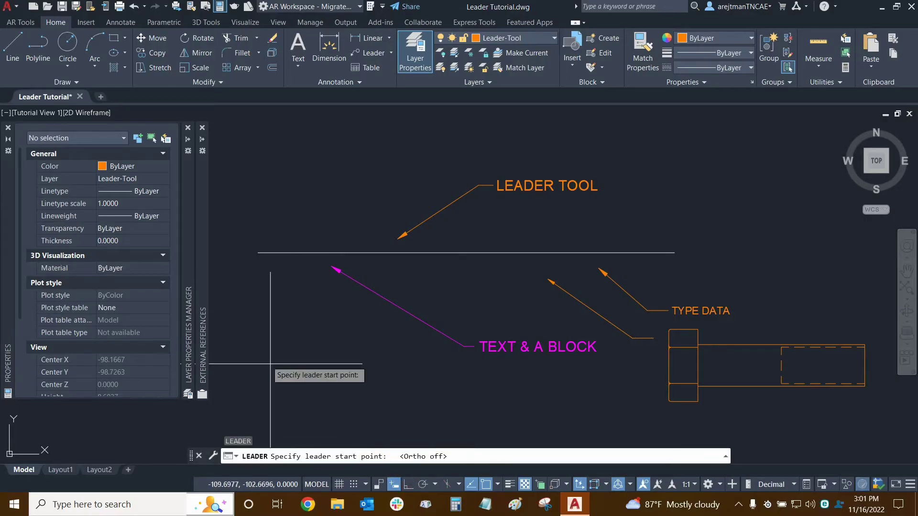
click(276, 304)
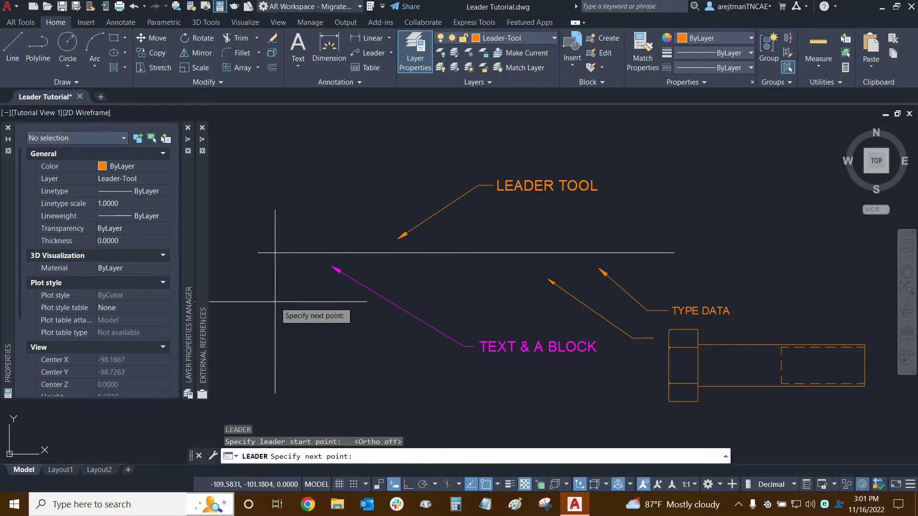
click(373, 382)
click(409, 485)
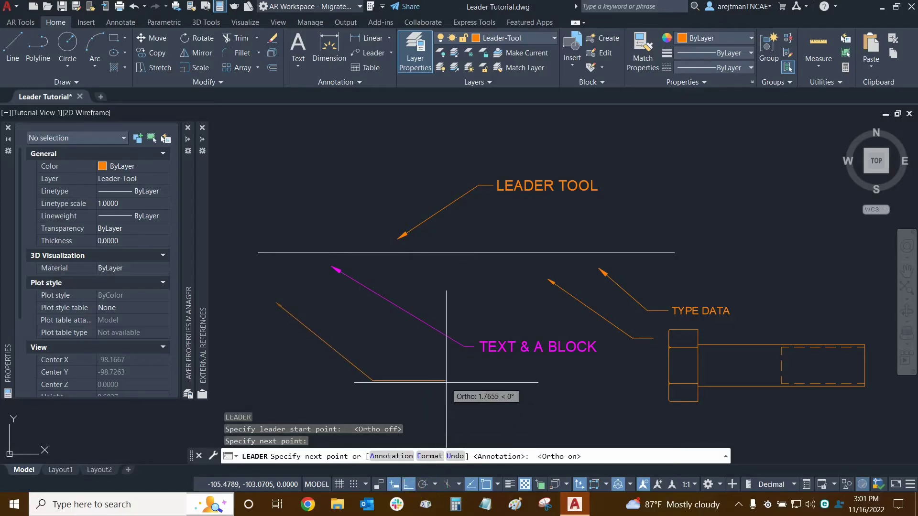
text(.5)
key(Return)
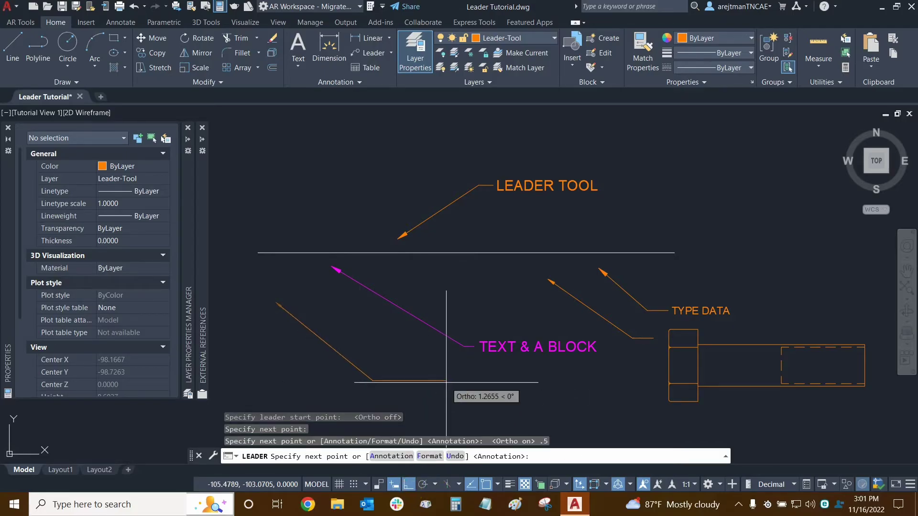
Step: End the leader line and choose the Tolerance annotation option
key(Return)
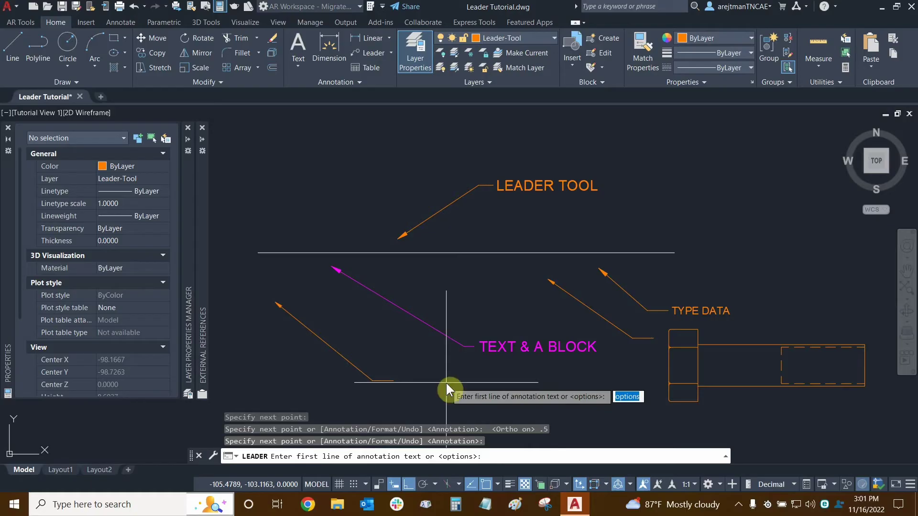
key(Return)
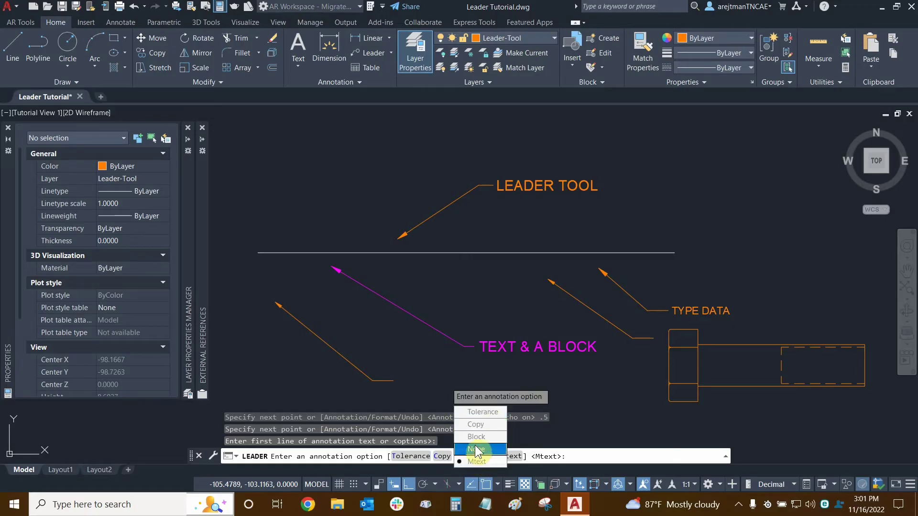
click(463, 414)
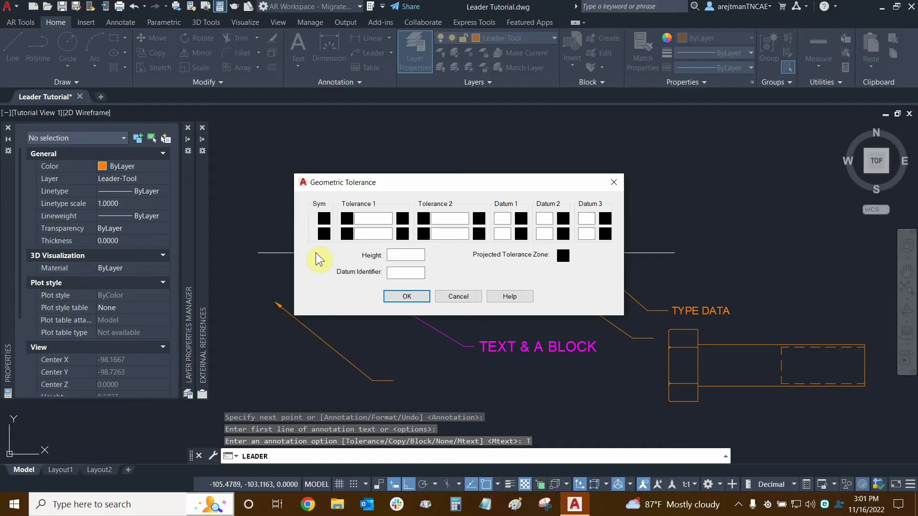
Step: Assign the position symbol to the first geometric tolerance row and the cylindricity symbol to the second row
click(324, 225)
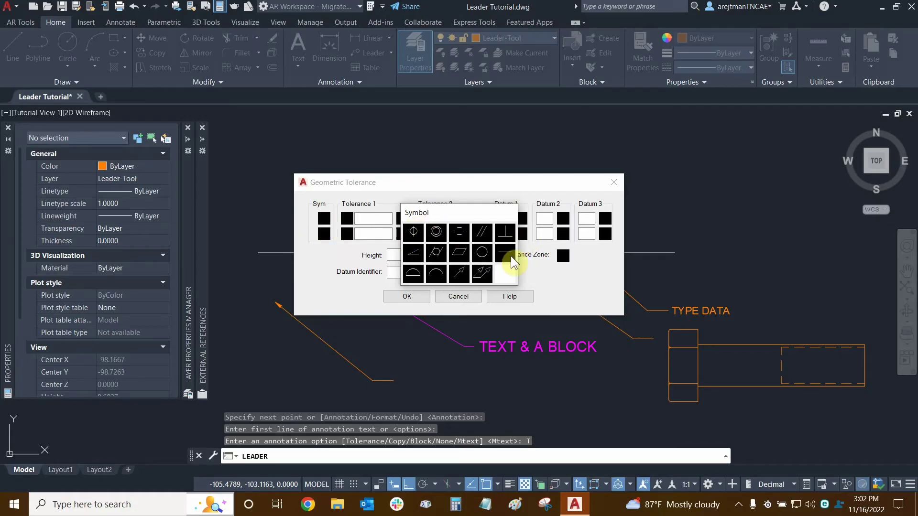
click(412, 231)
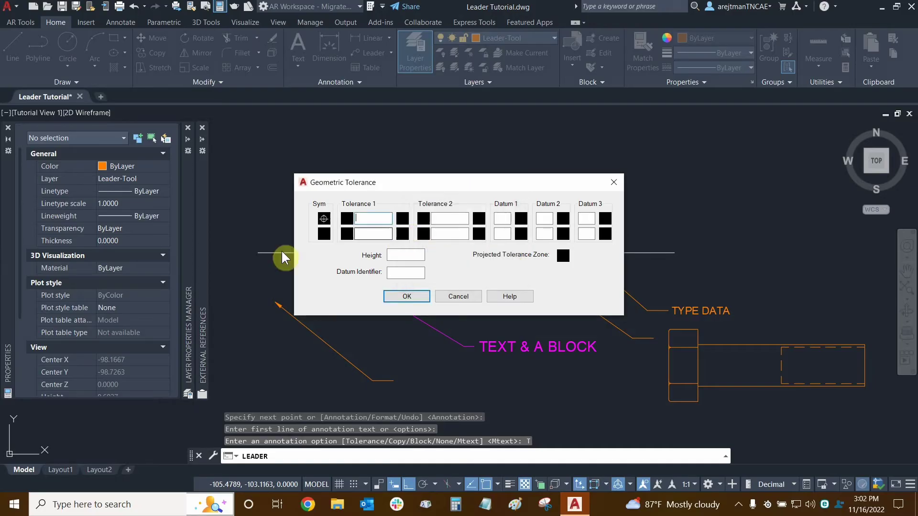
click(323, 233)
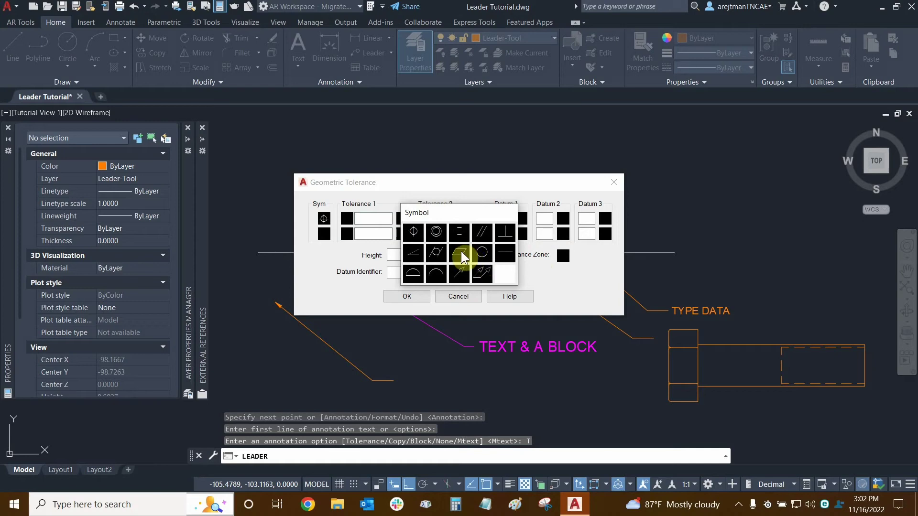
click(436, 257)
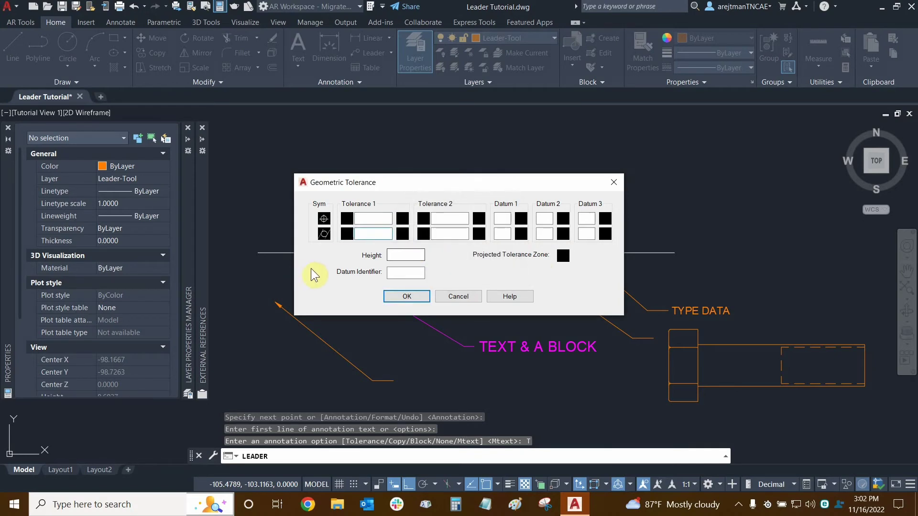
Step: Add a diameter symbol to the first row's Tolerance 1 only and set its value to 5
click(346, 221)
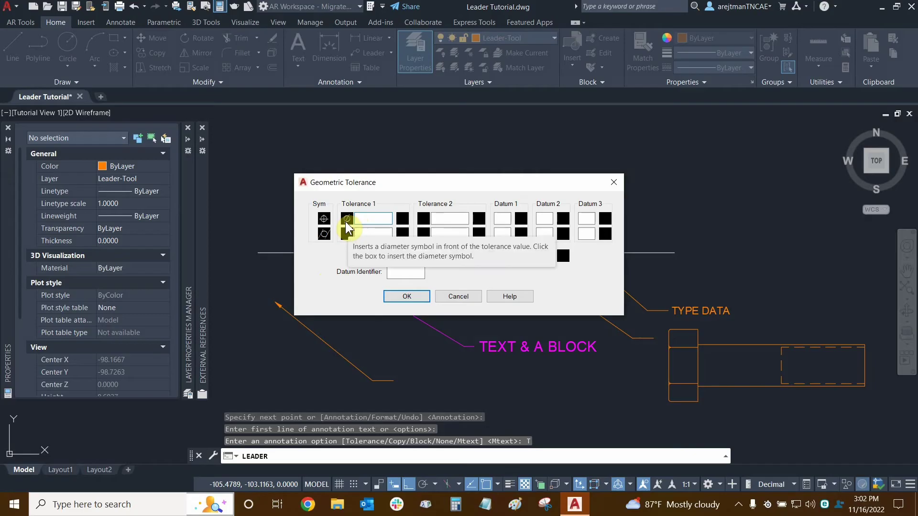
click(346, 234)
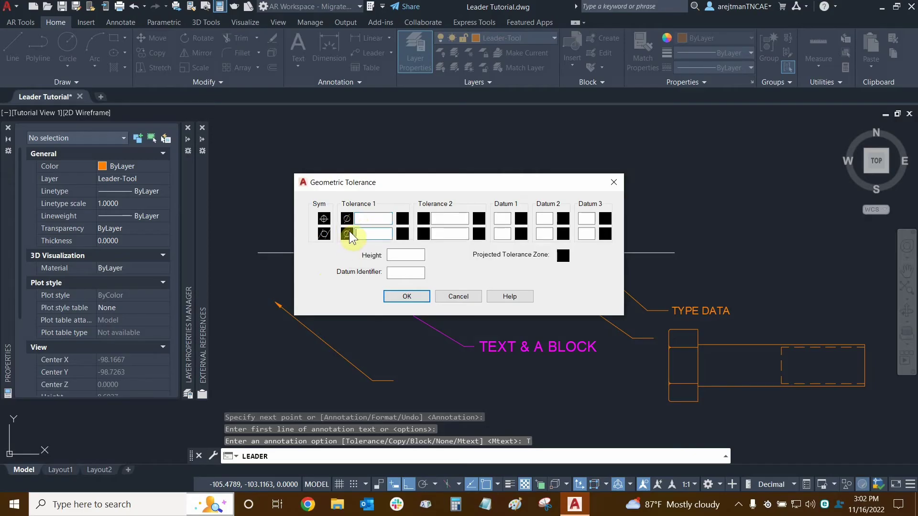
click(348, 234)
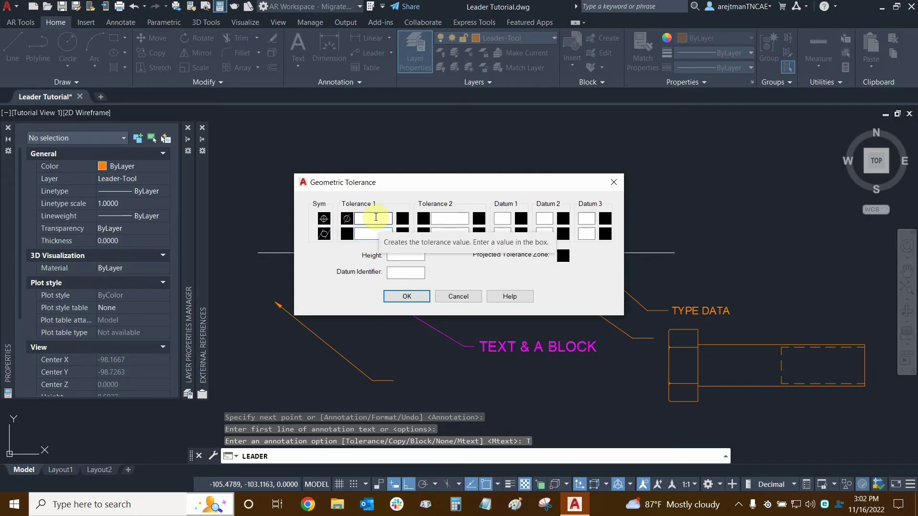
click(376, 218)
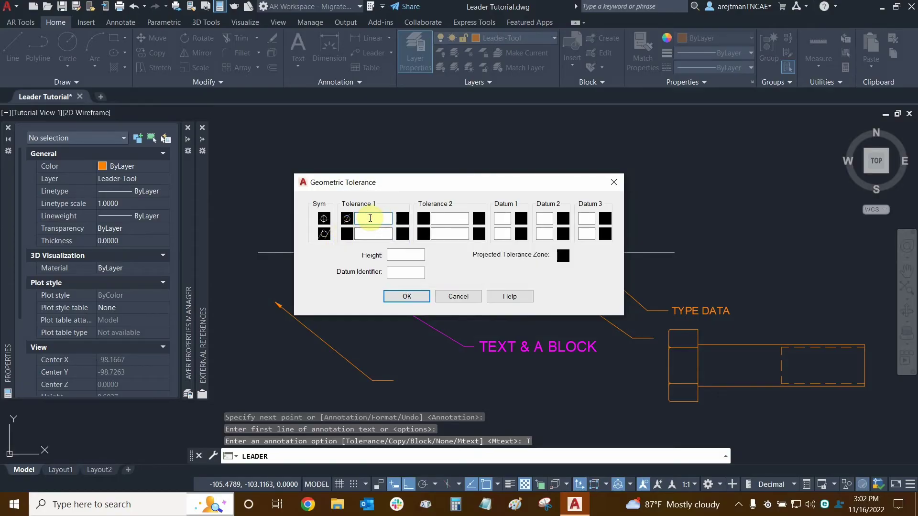
text(1)
text(5)
click(461, 218)
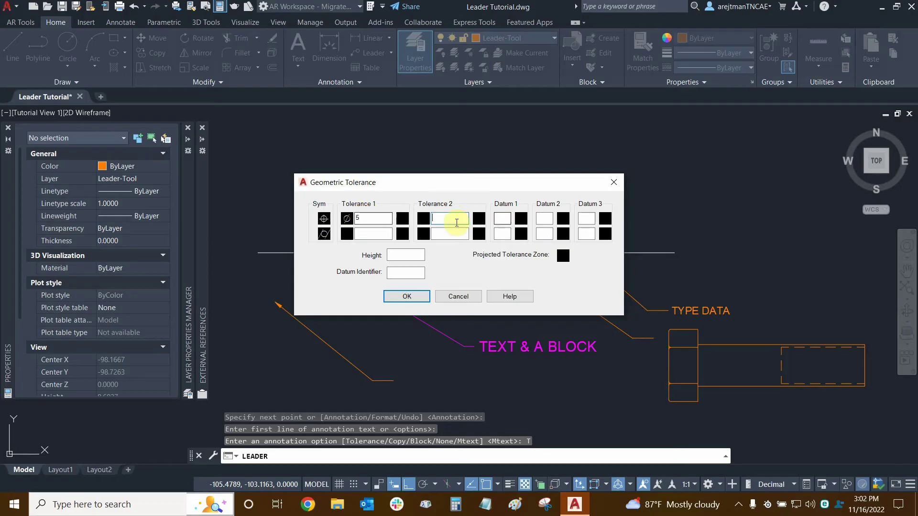
Step: Enter datum identifier B and assign Tolerance 1 the material condition M in the first row and L in the second
click(409, 273)
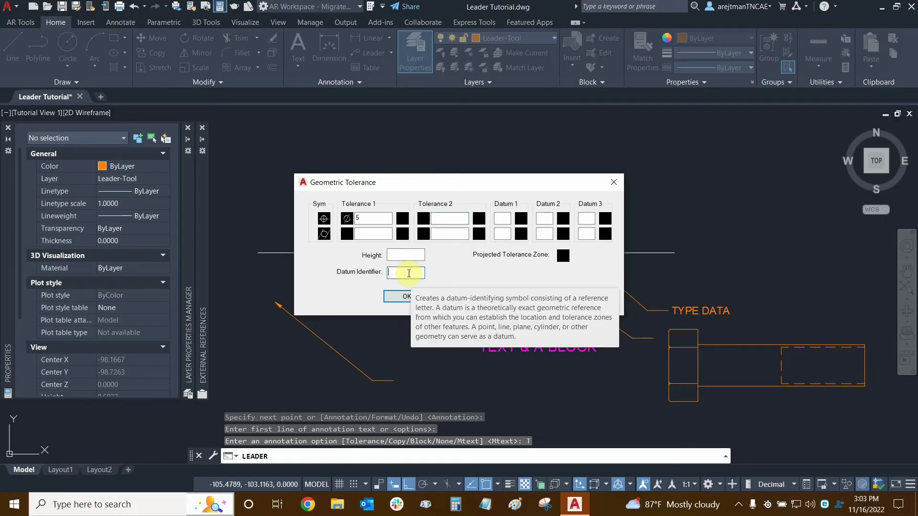
text(B)
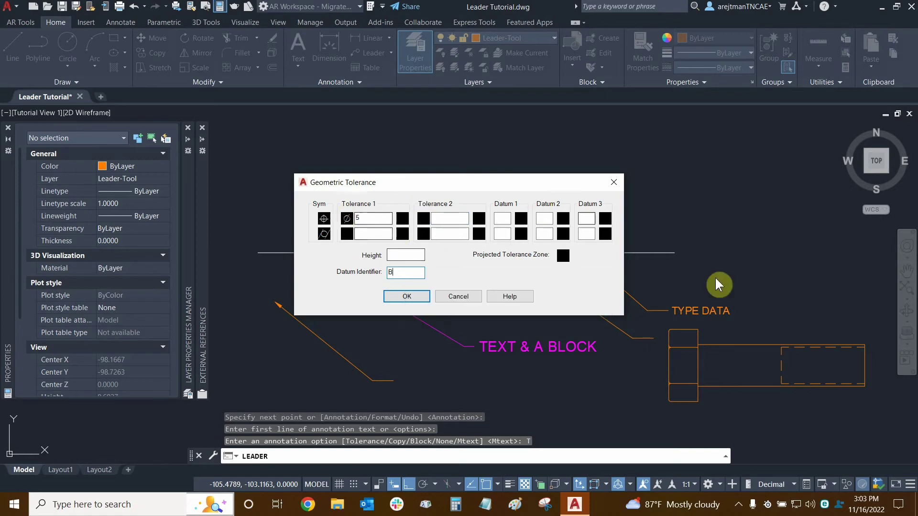
click(403, 219)
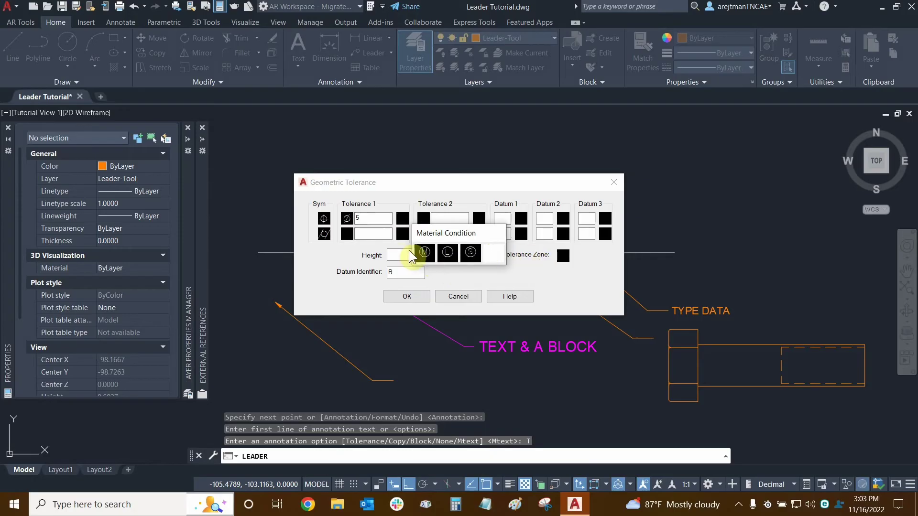
click(424, 252)
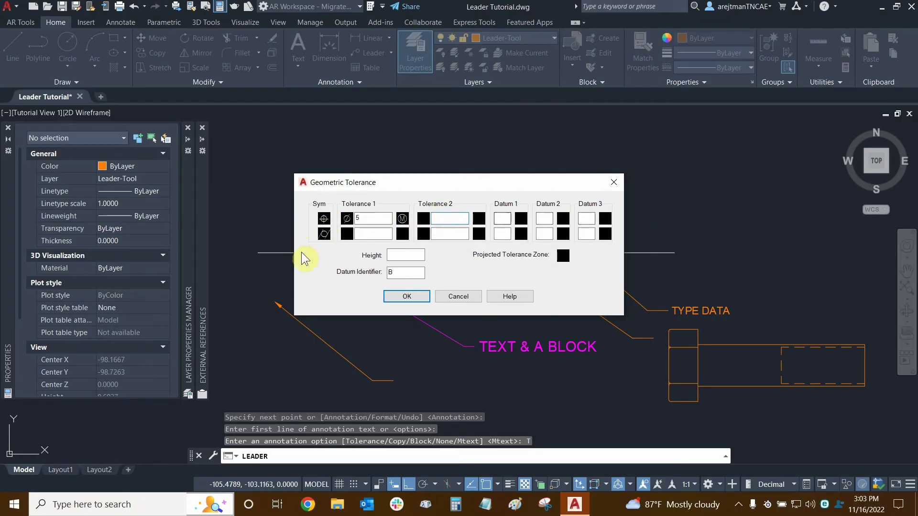
click(399, 236)
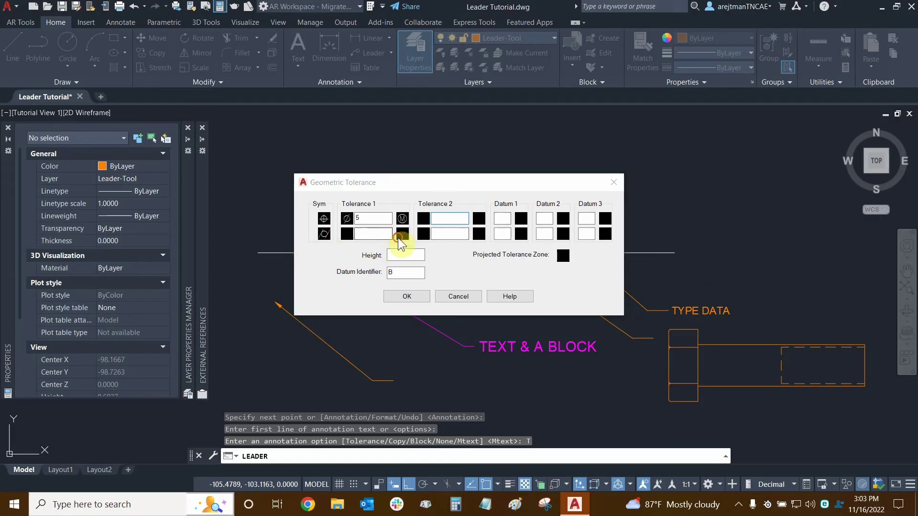
click(447, 258)
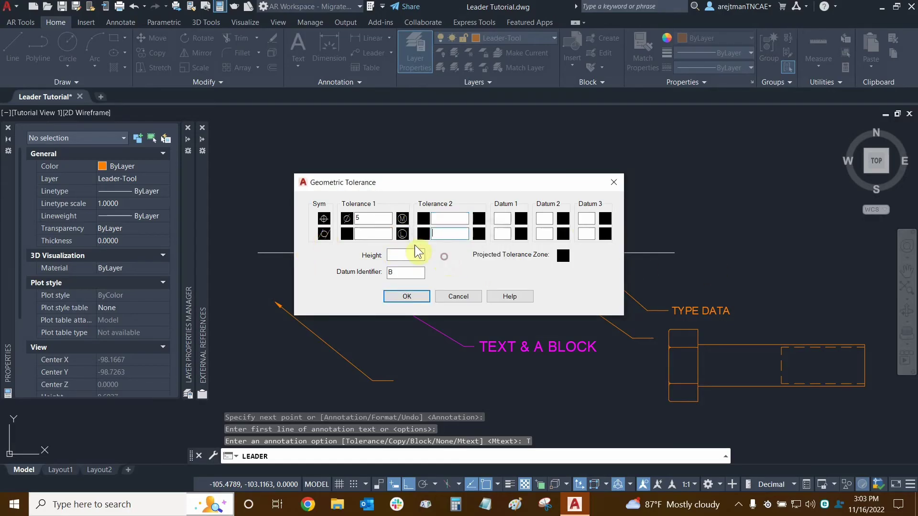
Step: Add diameter symbols to Tolerance 2 in both rows
click(422, 221)
click(423, 234)
click(452, 219)
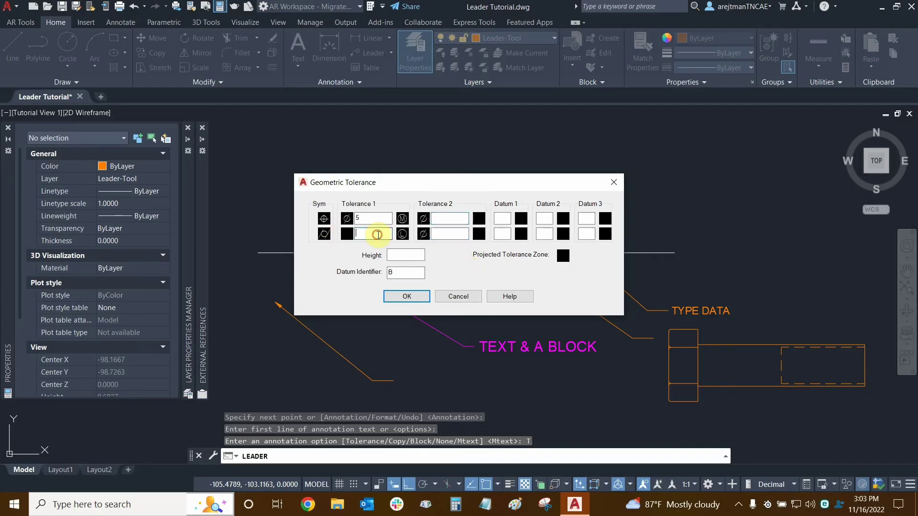
Step: Set the Tolerance 1 values to 3 and 5 and the Tolerance 2 values to 4 and 6 for the first and second rows
click(359, 235)
double_click(364, 218)
text(3)
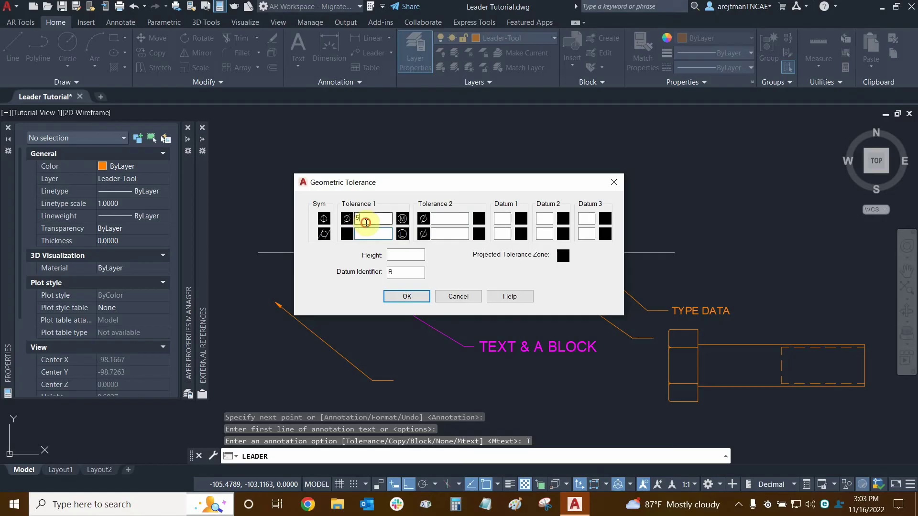
click(374, 234)
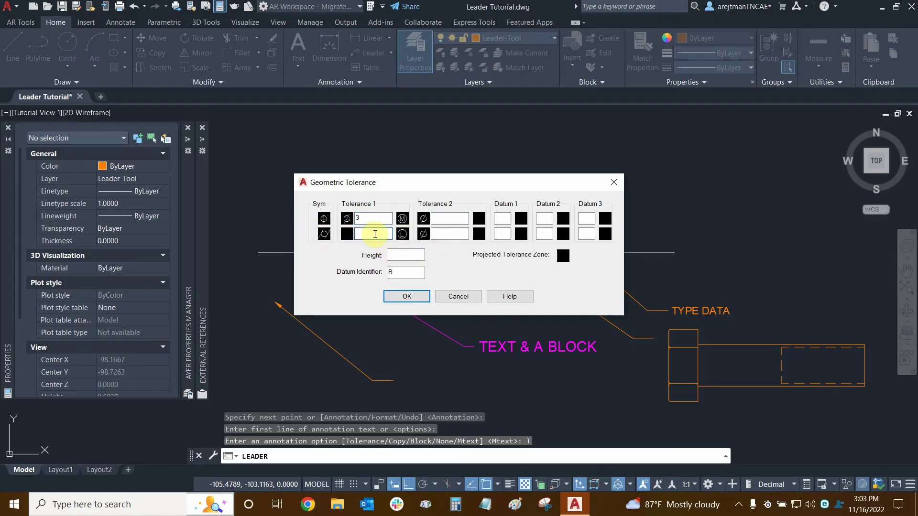
text(5)
click(451, 219)
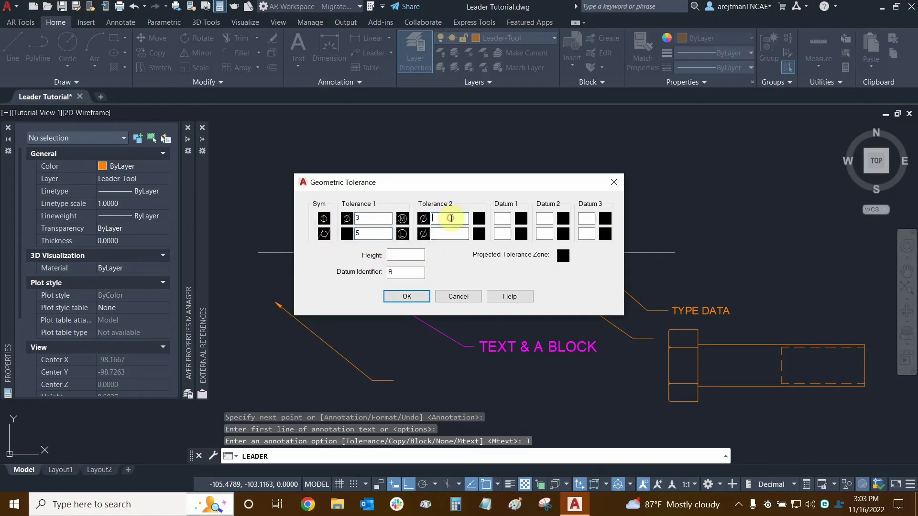
text(4)
click(456, 233)
text(6)
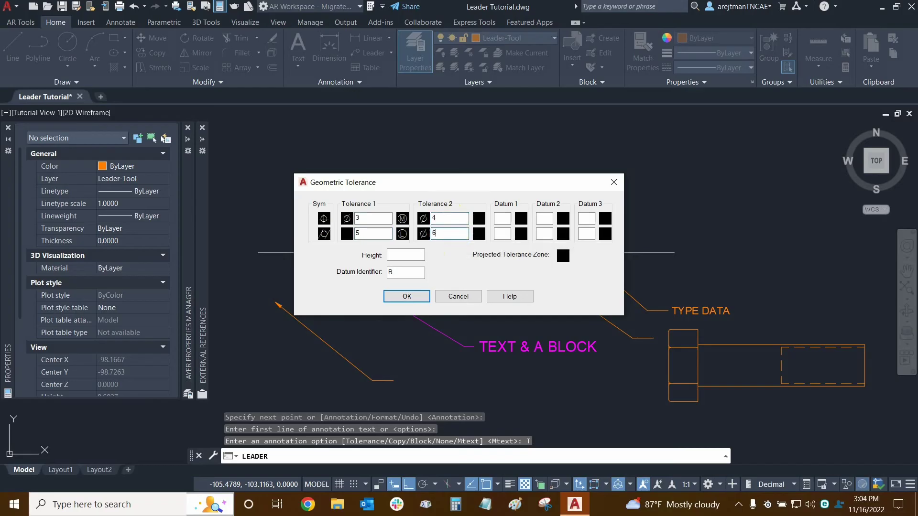
Step: Set the first row's Datum 1, 2 and 3 references to 2, 3 and 4
click(500, 218)
text(2)
click(544, 219)
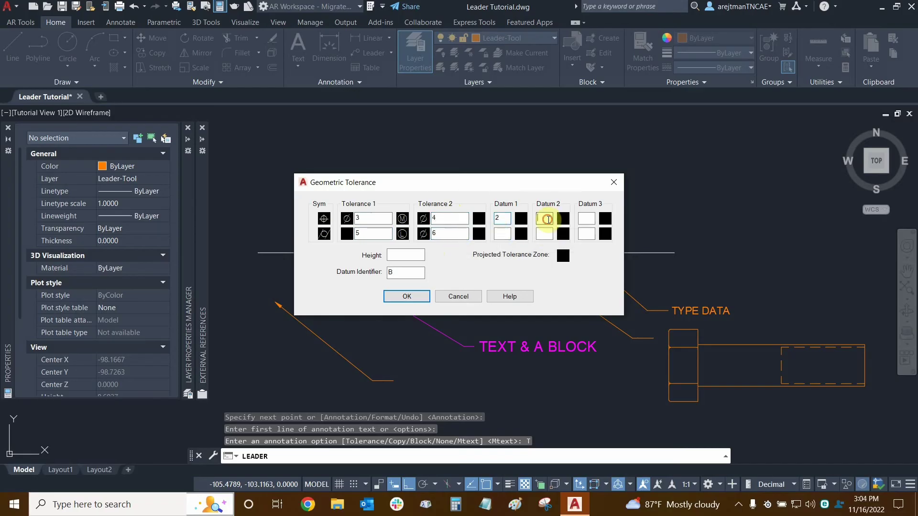
text(3)
click(582, 221)
text(4)
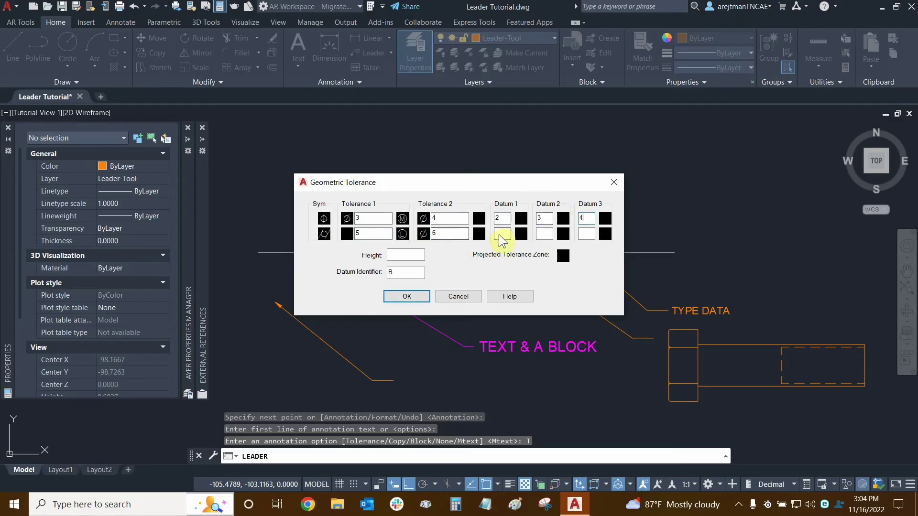
Step: Set the second row's Datum 1, 2 and 3 references to 5, 6 and 7
click(501, 234)
text(5)
click(544, 233)
text(6)
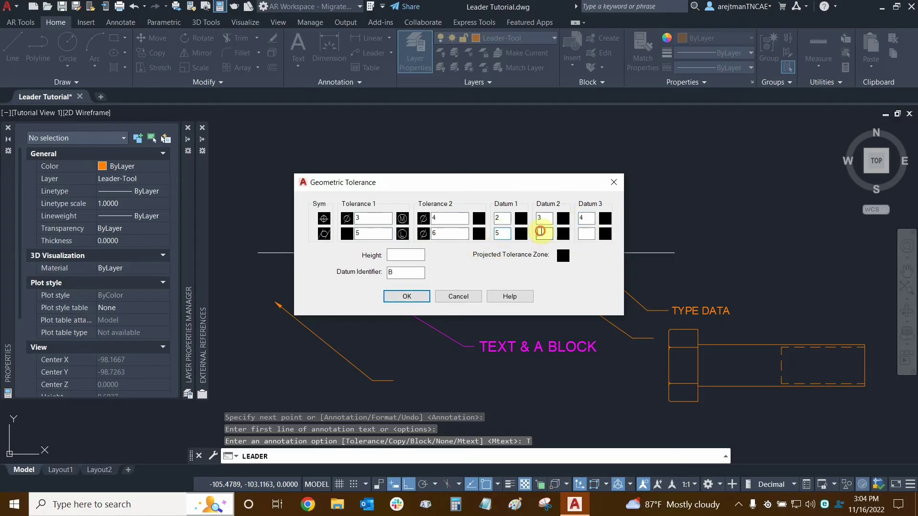
click(586, 233)
text(7)
Step: Set the projected tolerance zone height to 5 and insert the projected tolerance zone symbol
click(401, 255)
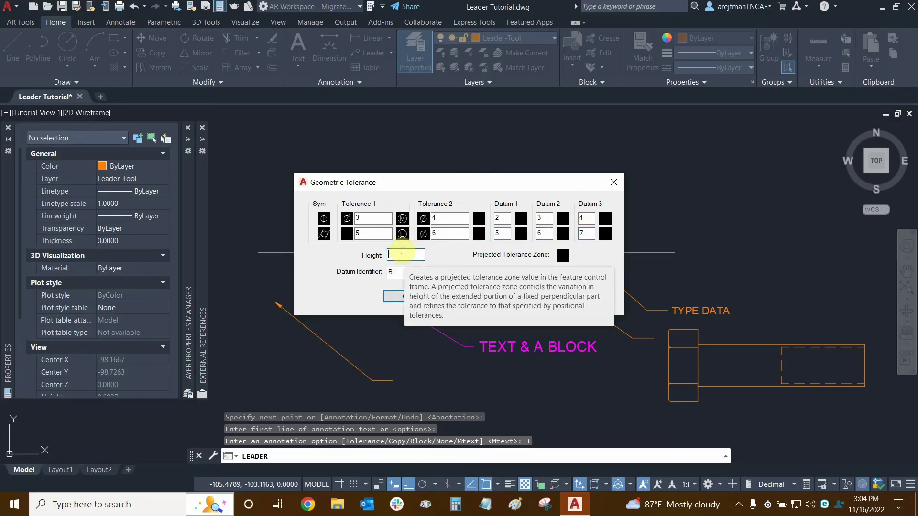
text(5)
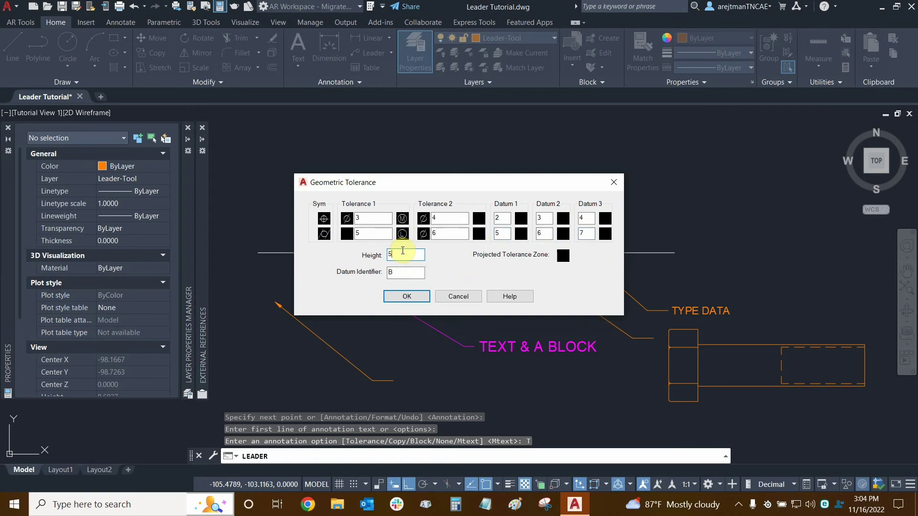
click(563, 256)
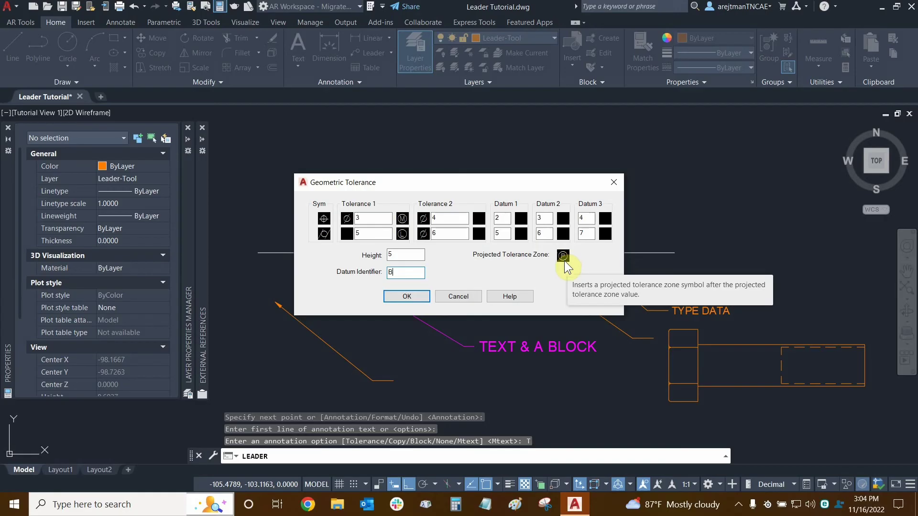
Step: Assign Tolerance 2 the material condition S in the first row and L in the second row
click(481, 219)
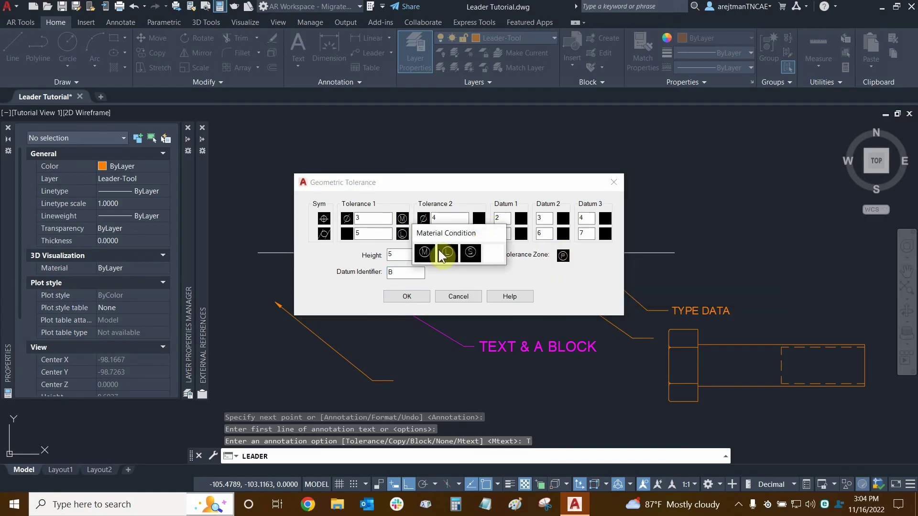
click(475, 258)
click(478, 234)
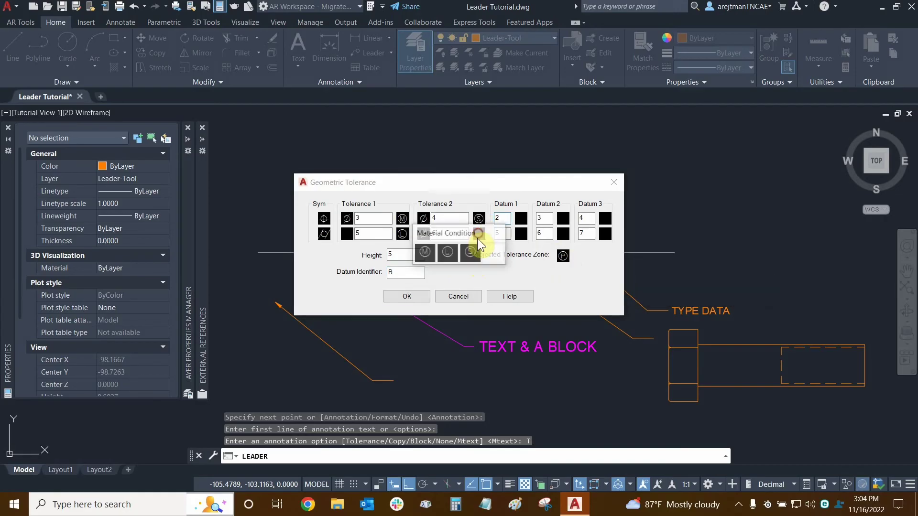
click(442, 256)
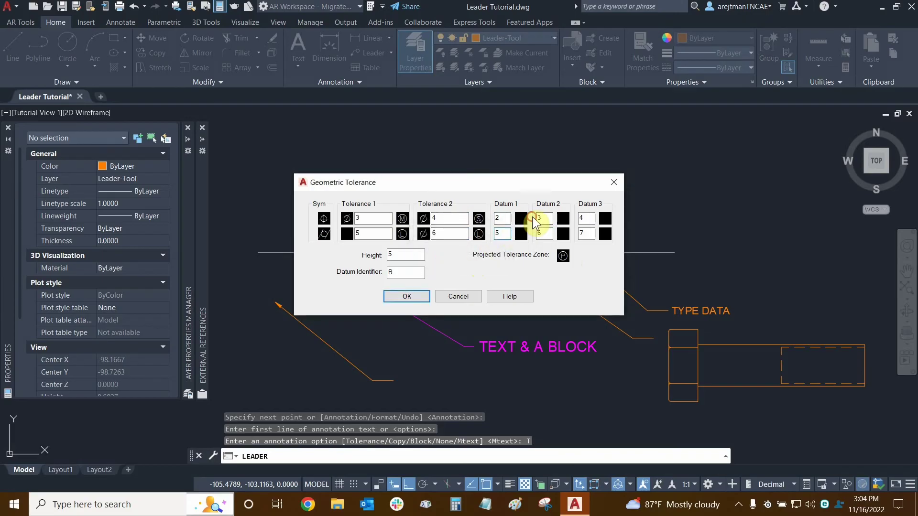
Step: Assign material conditions M, L and S to Datum 1, 2 and 3 in the first row
click(522, 218)
click(425, 253)
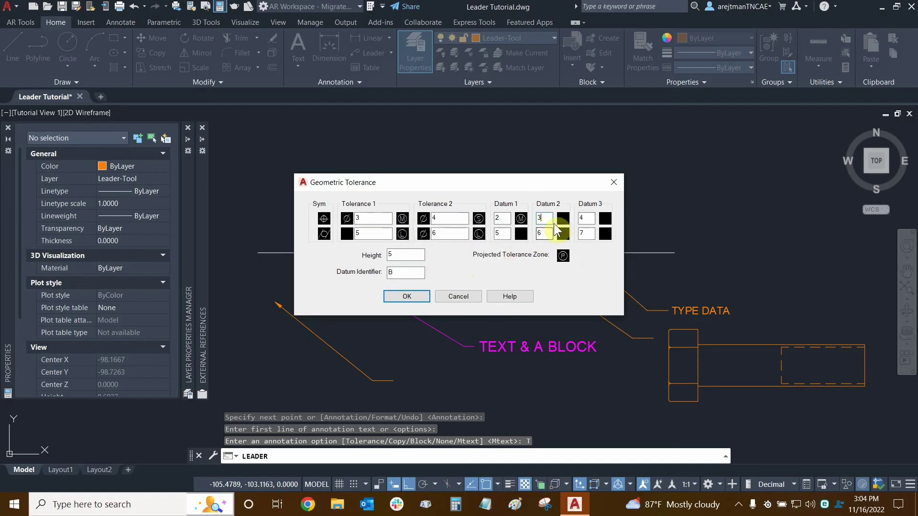
click(562, 219)
click(453, 256)
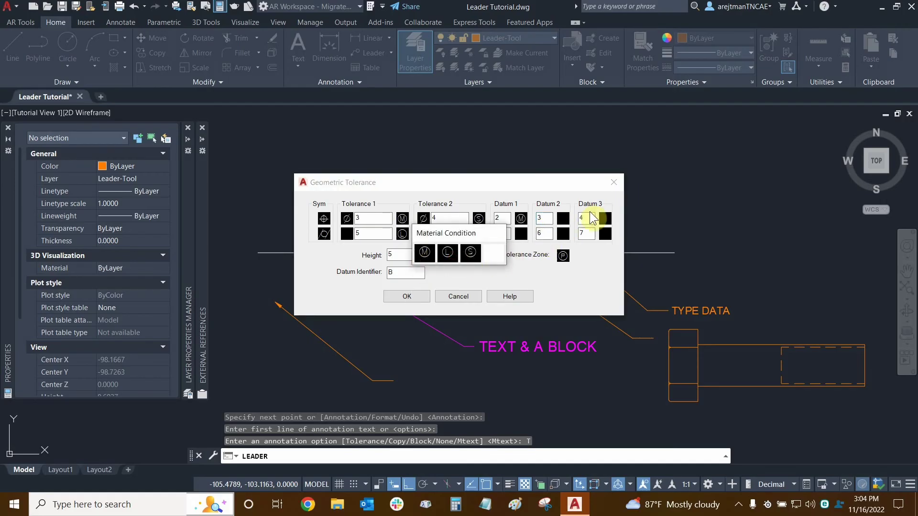
click(562, 234)
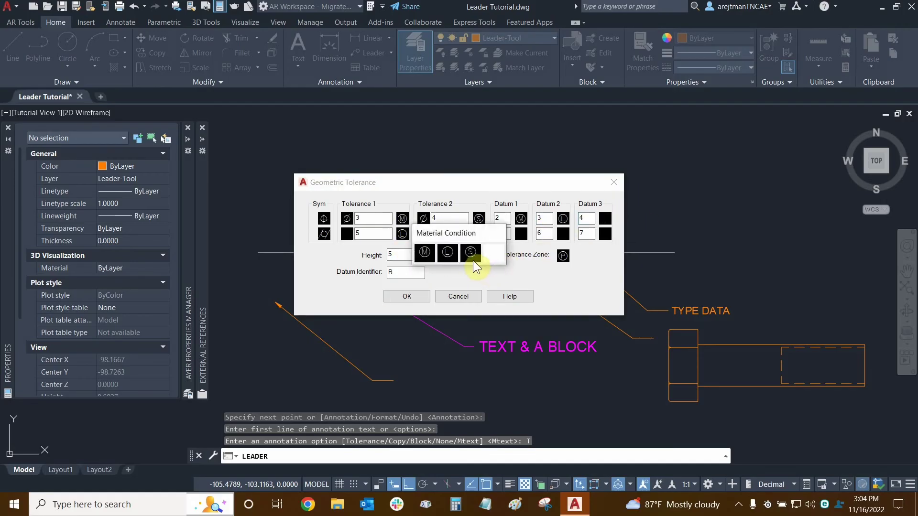
click(471, 258)
Step: Assign material conditions S, L and M to Datum 1, 2 and 3 in the second row
click(521, 236)
click(471, 255)
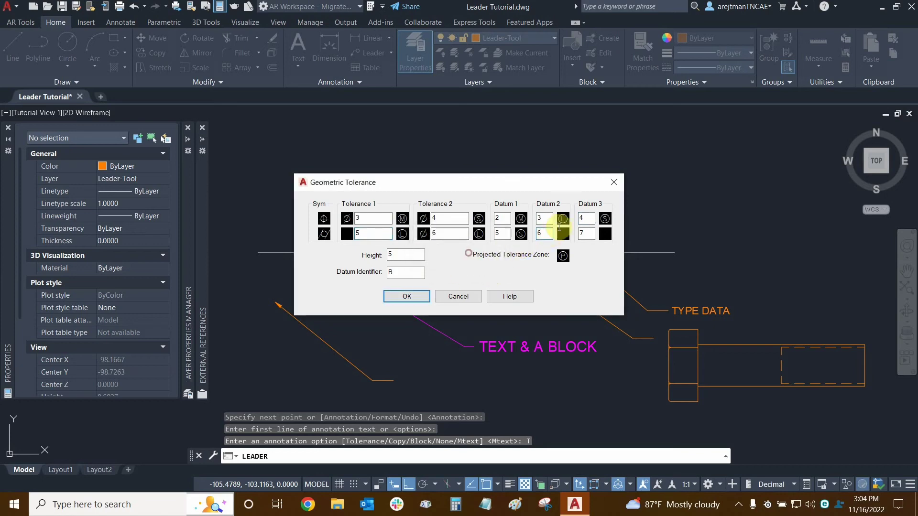
click(562, 234)
click(447, 252)
click(604, 230)
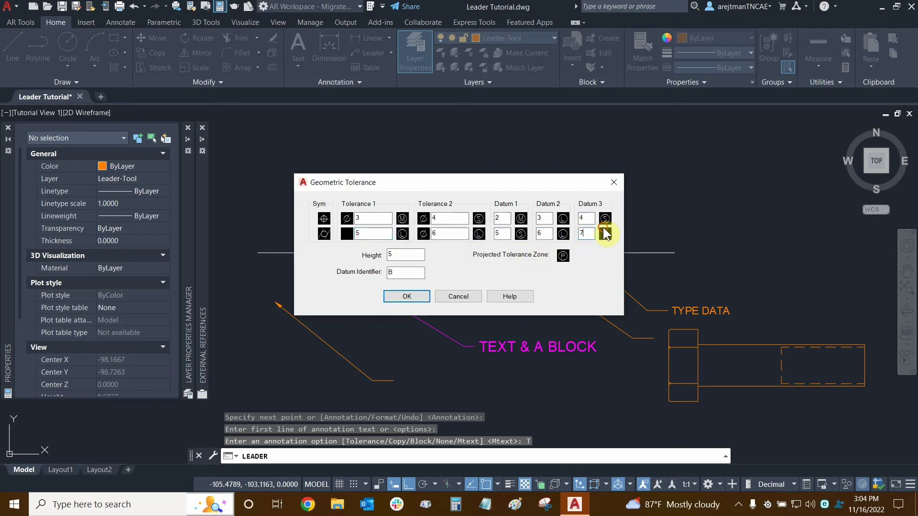
click(426, 252)
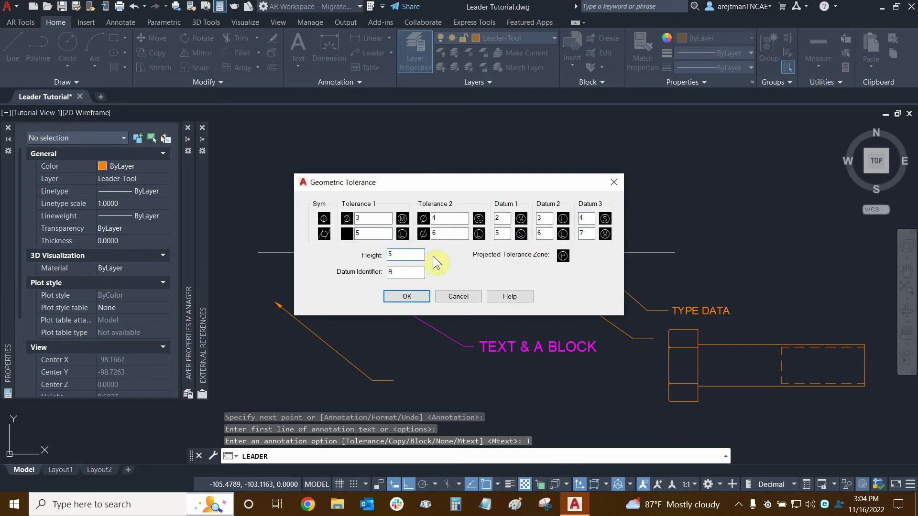
Step: Accept the geometric tolerance settings to place the feature control frame at the end of the leader
click(359, 236)
click(407, 296)
middle_drag(477, 296, 522, 181)
scroll(505, 286, up, 3)
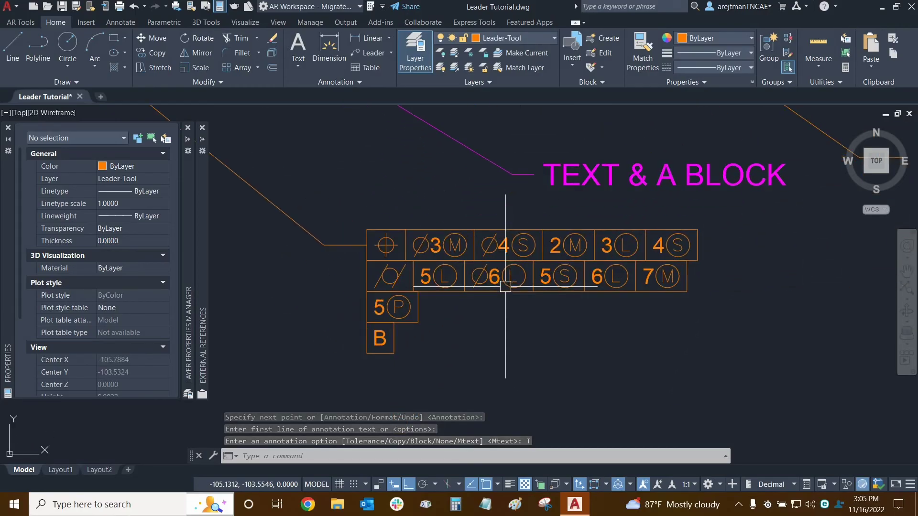
Step: Select the feature control frame to examine its object type, extents and properties separately from the leader line
click(501, 282)
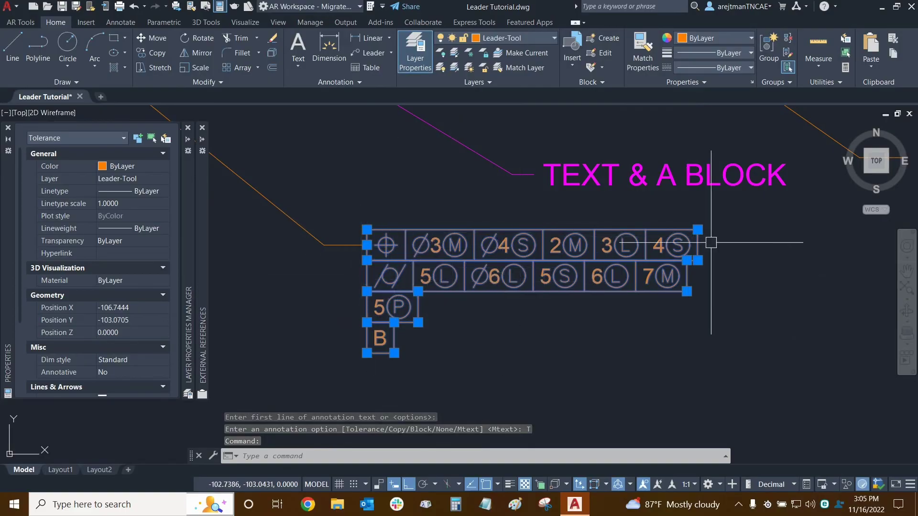
key(Escape)
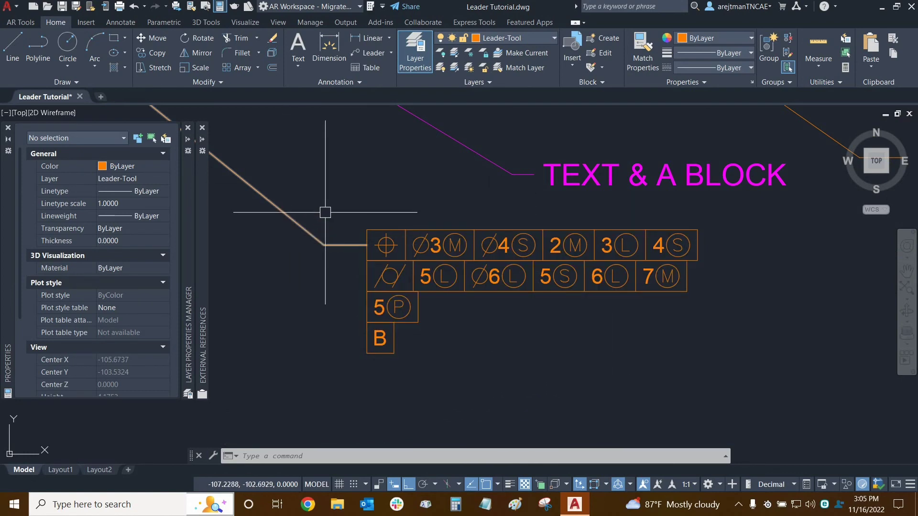
scroll(486, 284, down, 2)
click(486, 284)
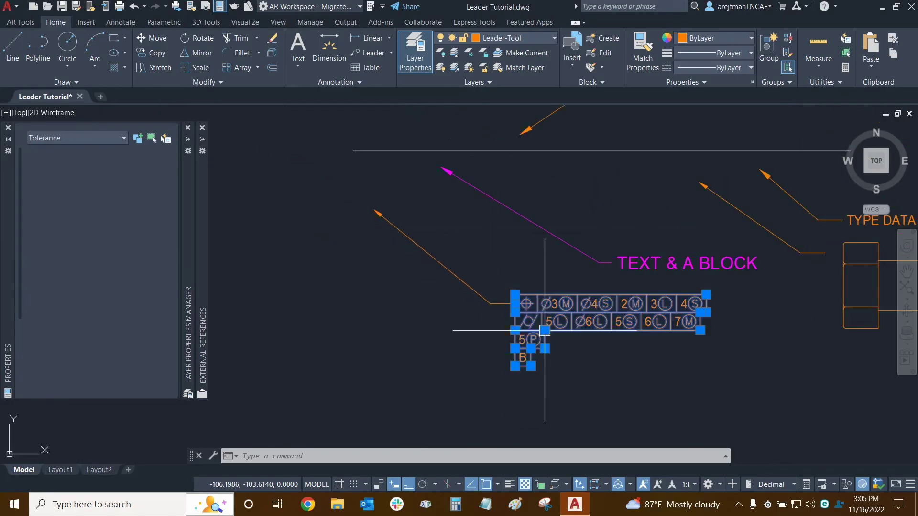
Step: Move the feature control frame horizontally to the right, away from its leader's arrowhead
click(153, 39)
click(366, 357)
click(407, 357)
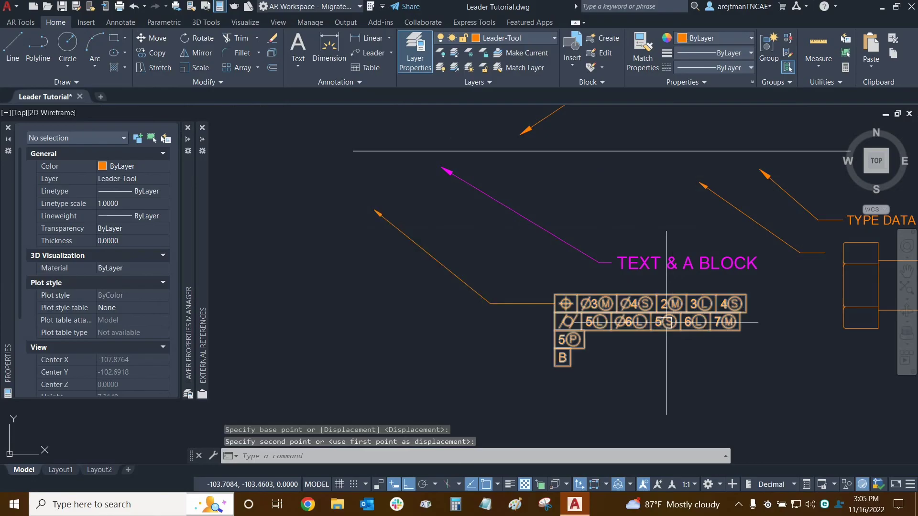
Step: Try moving the bolt block straight down to test its link to the leader, and undo the move
middle_drag(678, 254, 399, 267)
click(627, 276)
click(152, 38)
scroll(652, 196, down, 5)
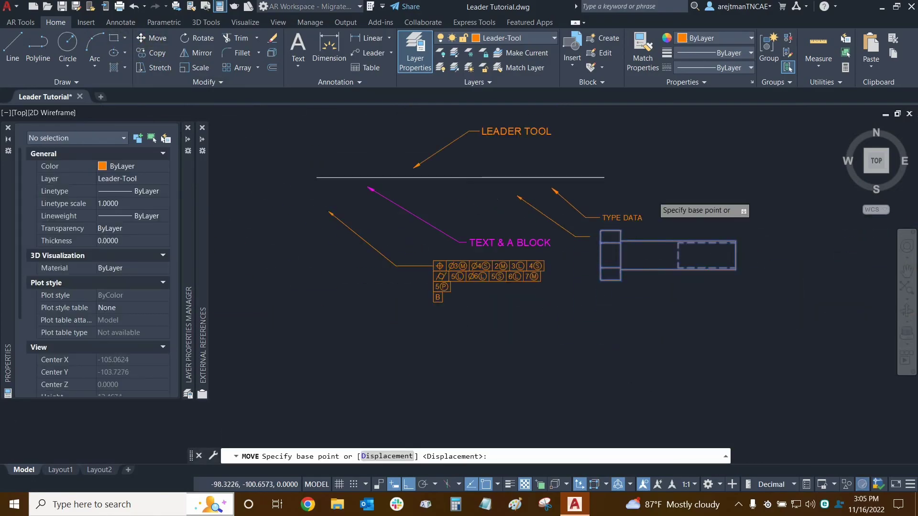
click(722, 165)
click(748, 210)
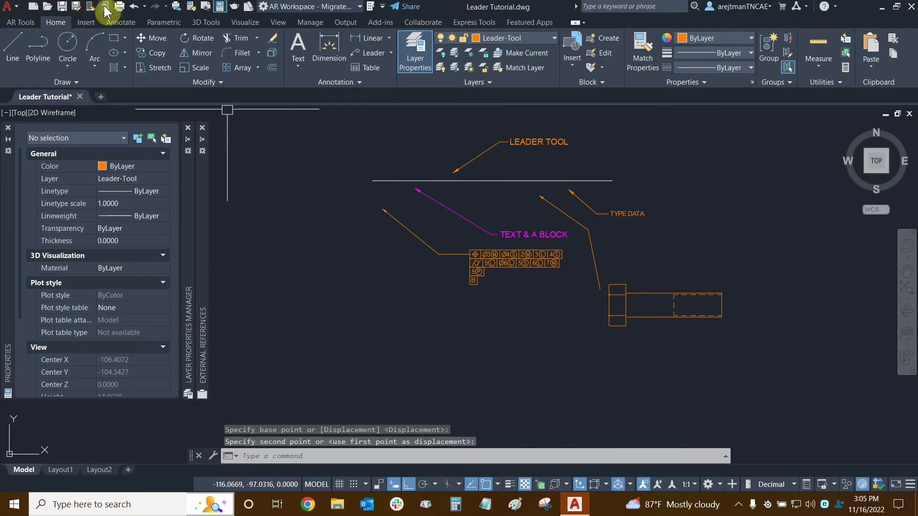
click(135, 7)
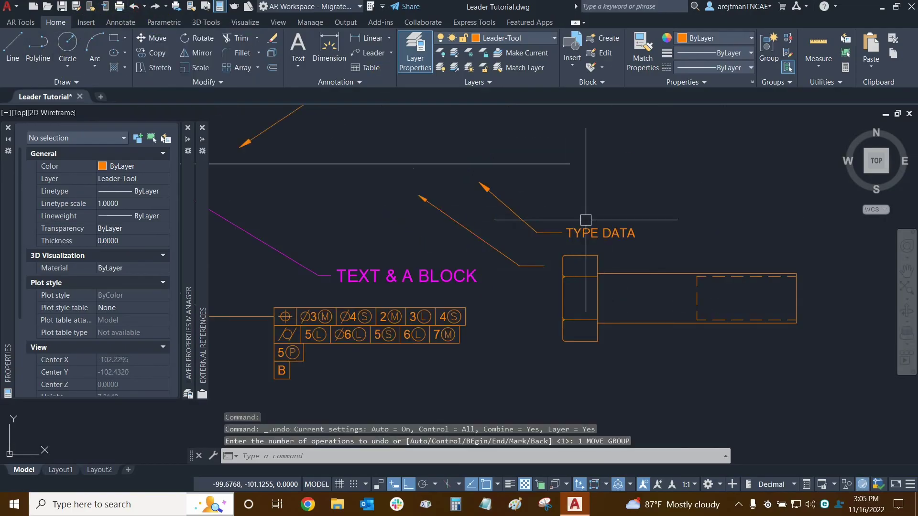
Step: Try moving the TYPE DATA text horizontally to the right past the bolt, and undo the move
click(597, 233)
click(161, 39)
click(566, 233)
scroll(597, 178, down, 3)
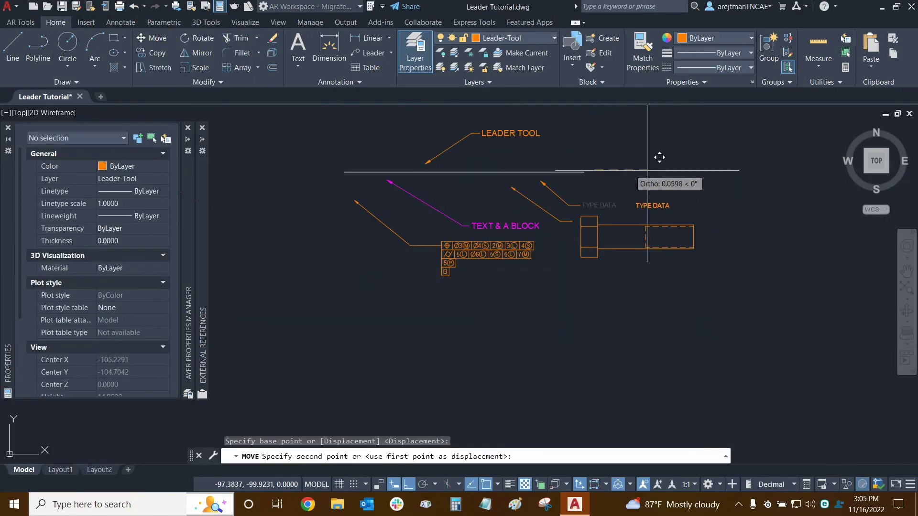
click(738, 205)
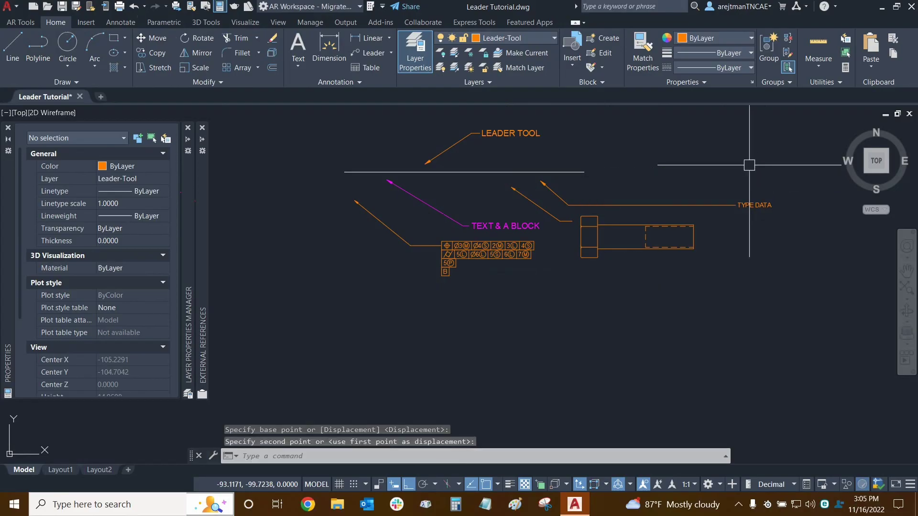
click(135, 7)
scroll(527, 180, down, 1)
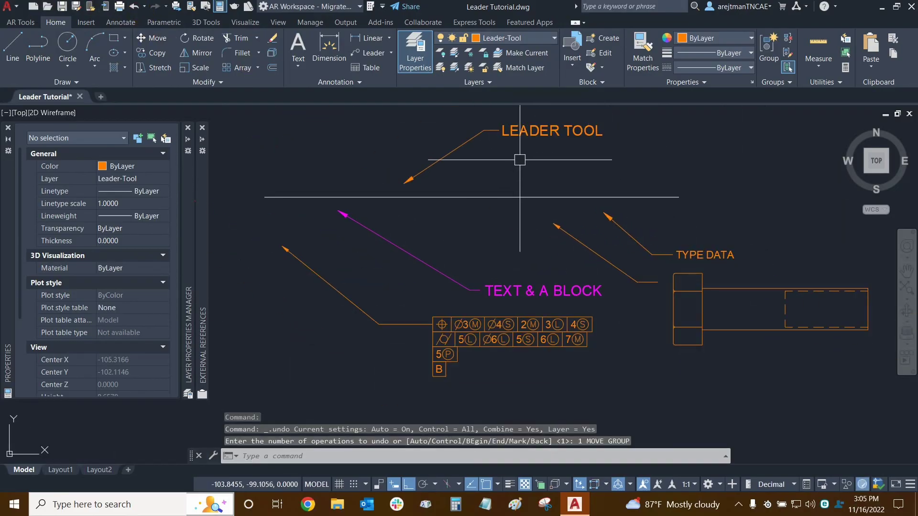
Step: Try moving the TEXT & A BLOCK text straight up from its leader's end, and undo the move
click(552, 289)
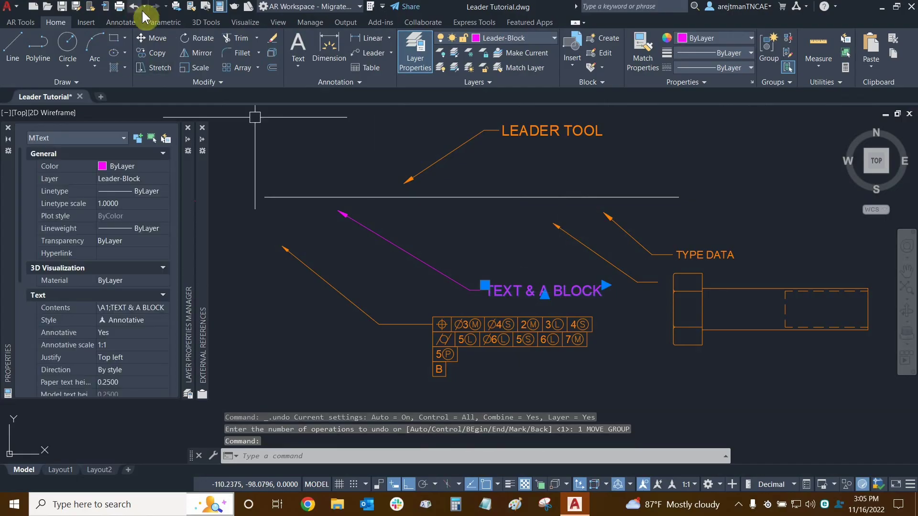
click(158, 38)
click(271, 301)
click(315, 252)
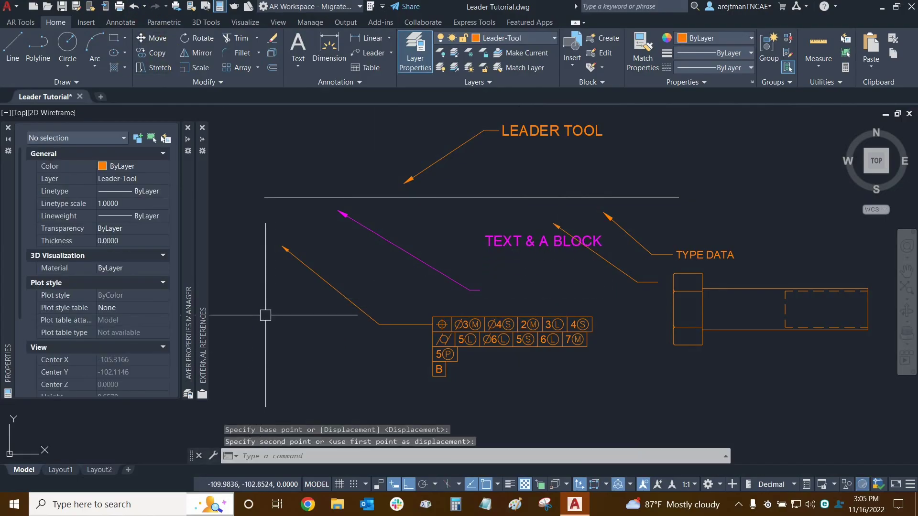
click(135, 8)
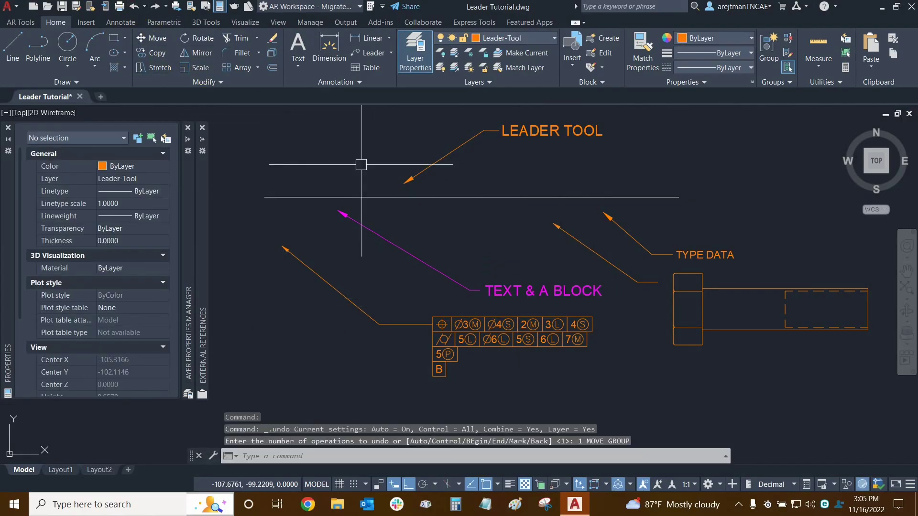
Step: Examine the properties of the magenta leader line and of the TYPE DATA text separately, clearing each selection
click(372, 235)
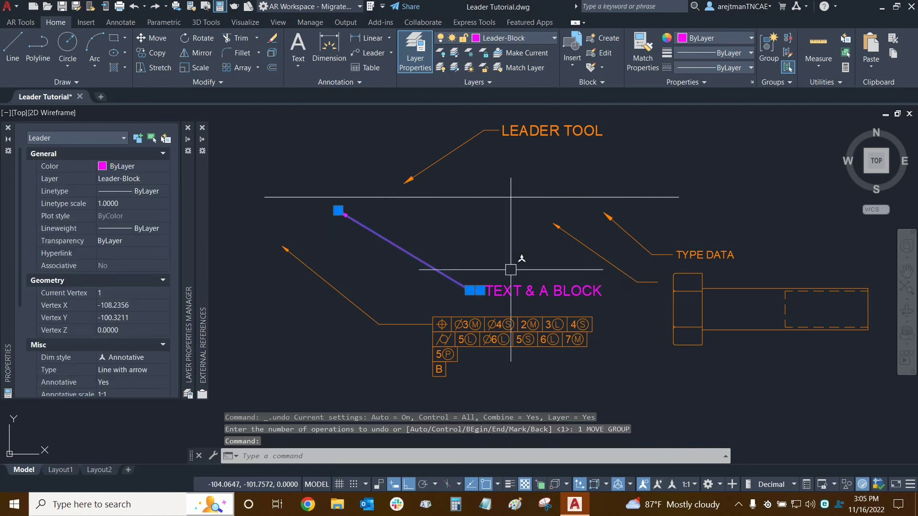
key(Escape)
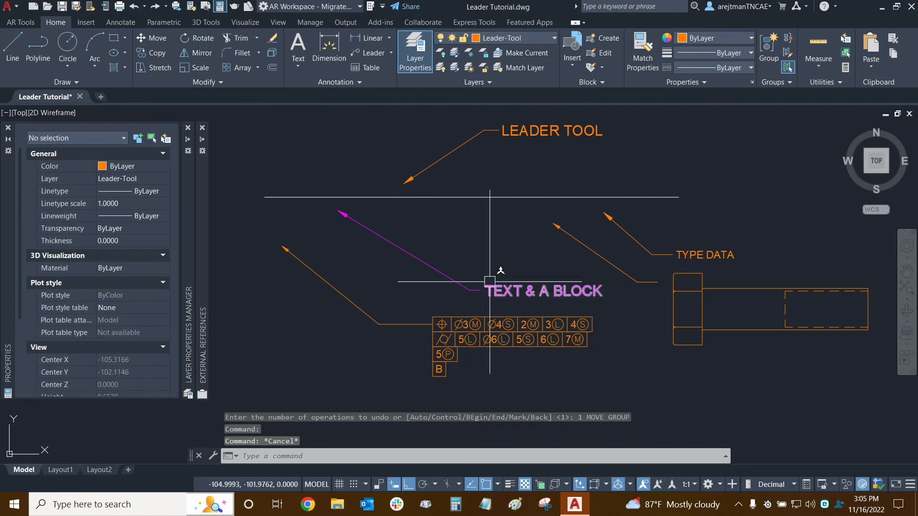
click(709, 255)
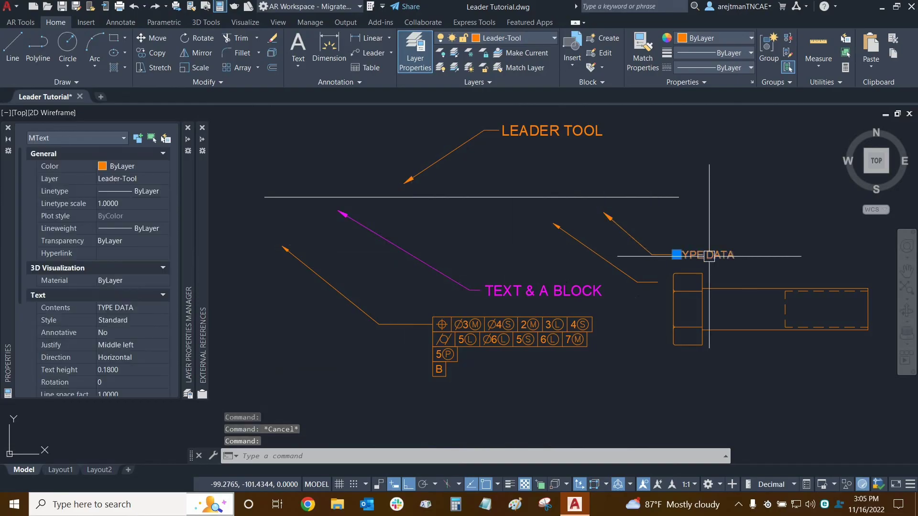
key(Escape)
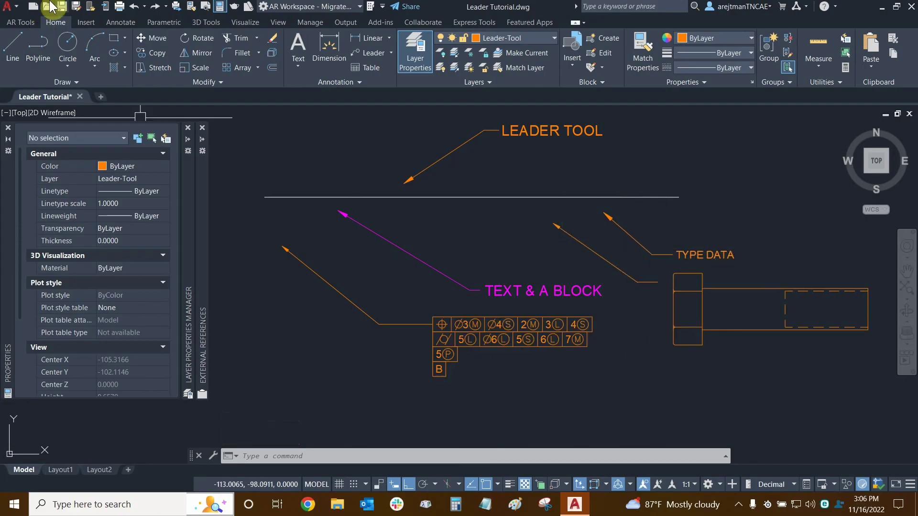
Step: Undo the feature control frame's move and restore the saved Tutorial View with all leaders in sight
click(134, 7)
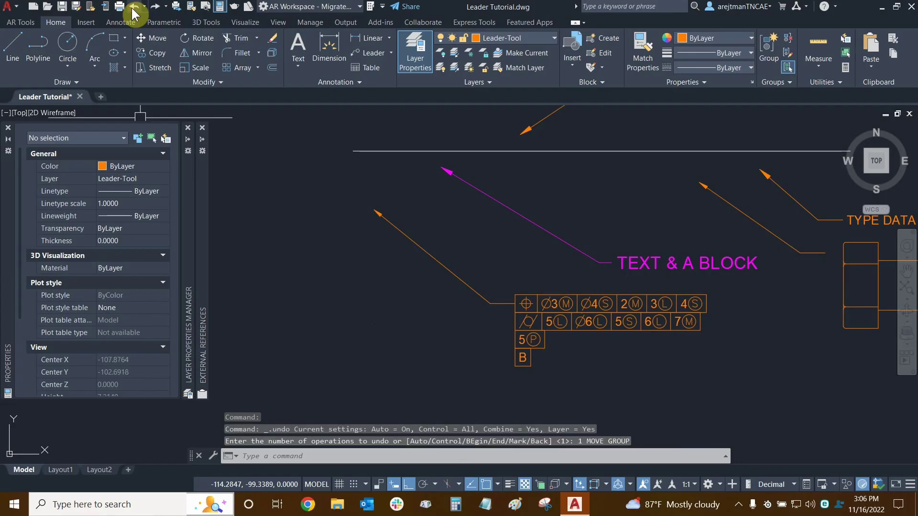
scroll(555, 215, down, 5)
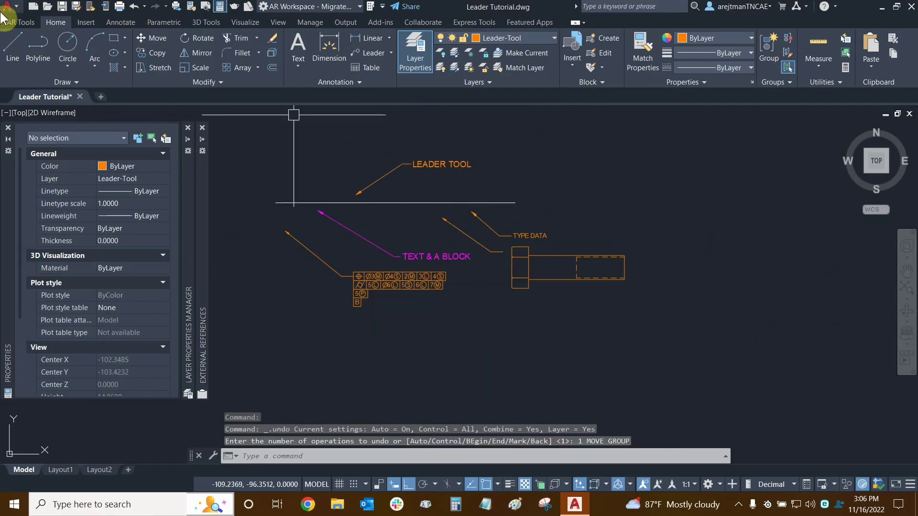
click(818, 38)
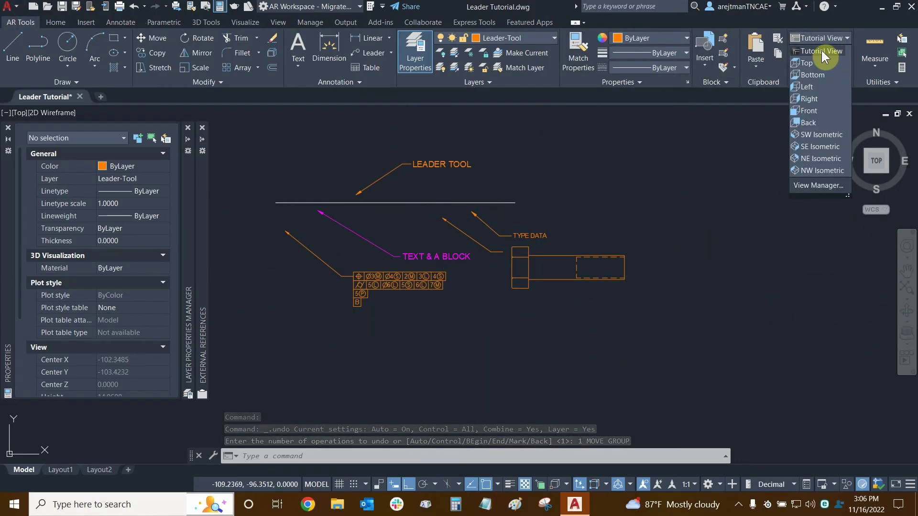
click(821, 51)
click(57, 22)
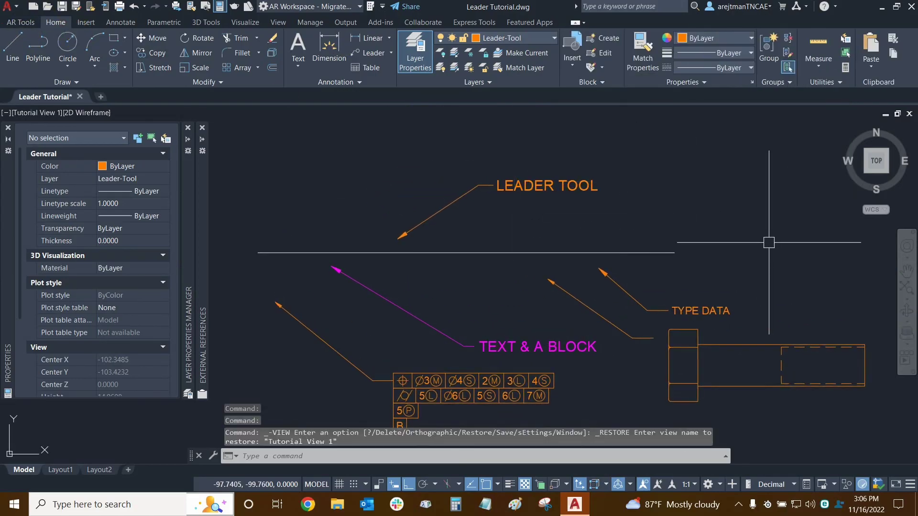
mouse_move(774, 251)
middle_down()
mouse_move(759, 228)
mouse_move(744, 223)
middle_up()
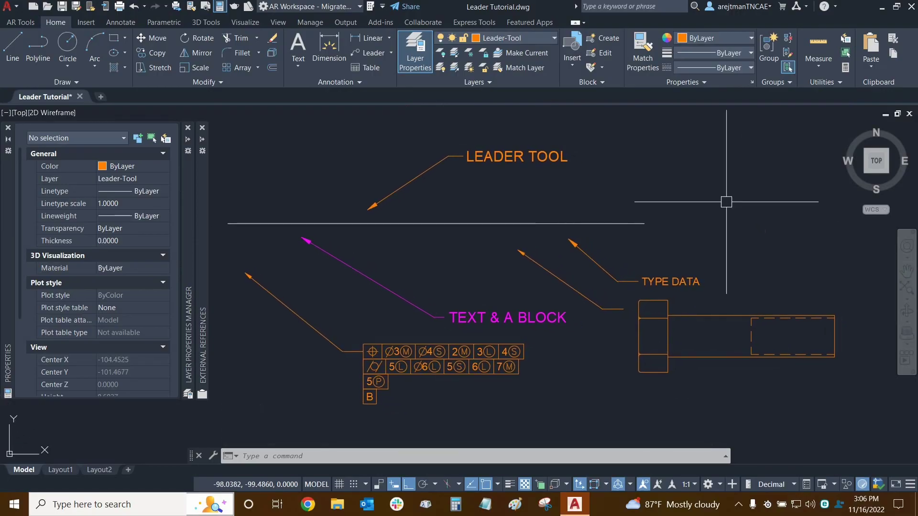